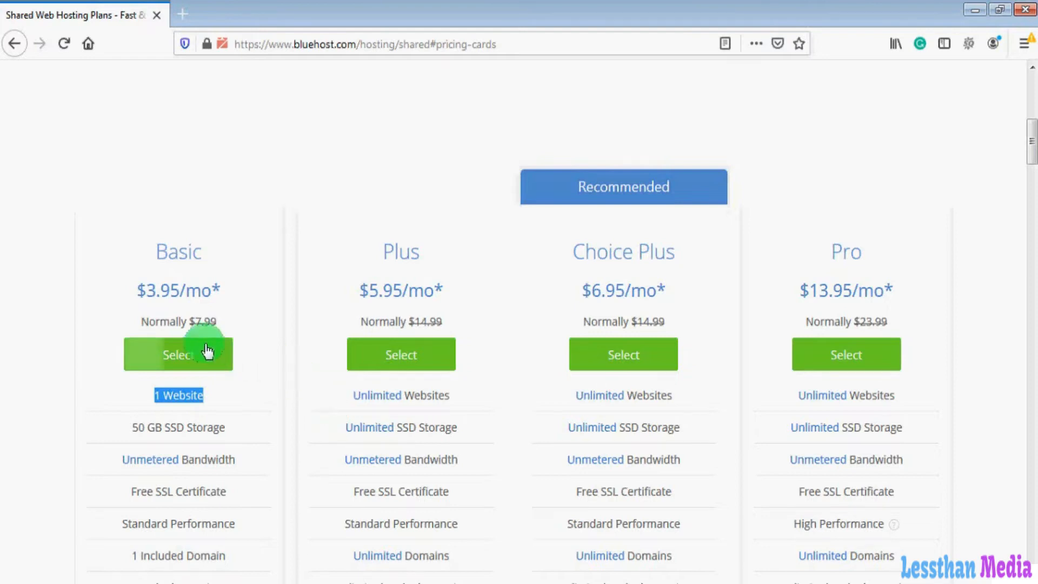
- Select the Basic hosting plan
click(182, 365)
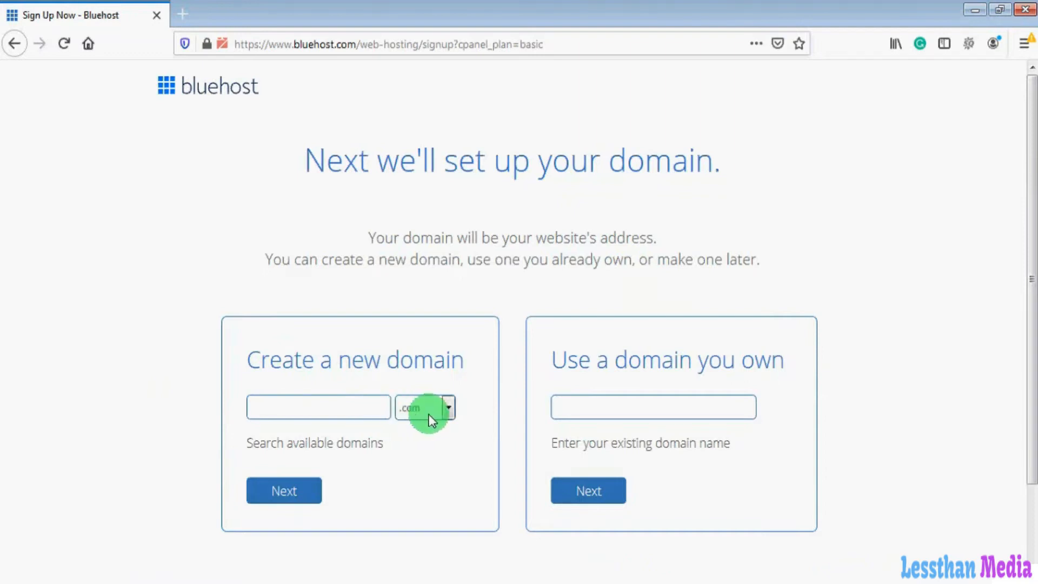
- Search for the new domain zeshanservices.com and continue to account creation
click(334, 412)
text(zeshanservices)
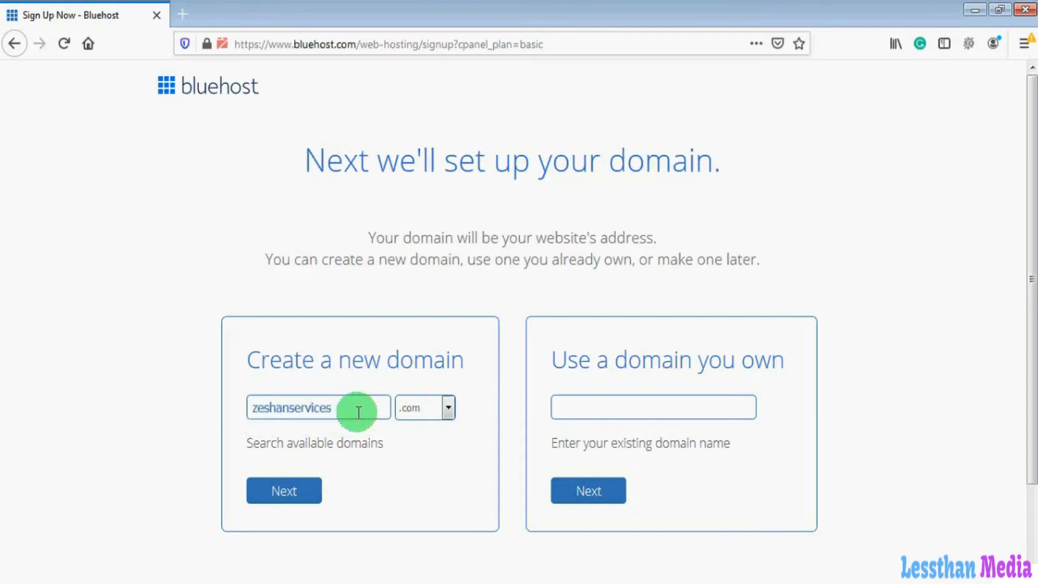
click(300, 490)
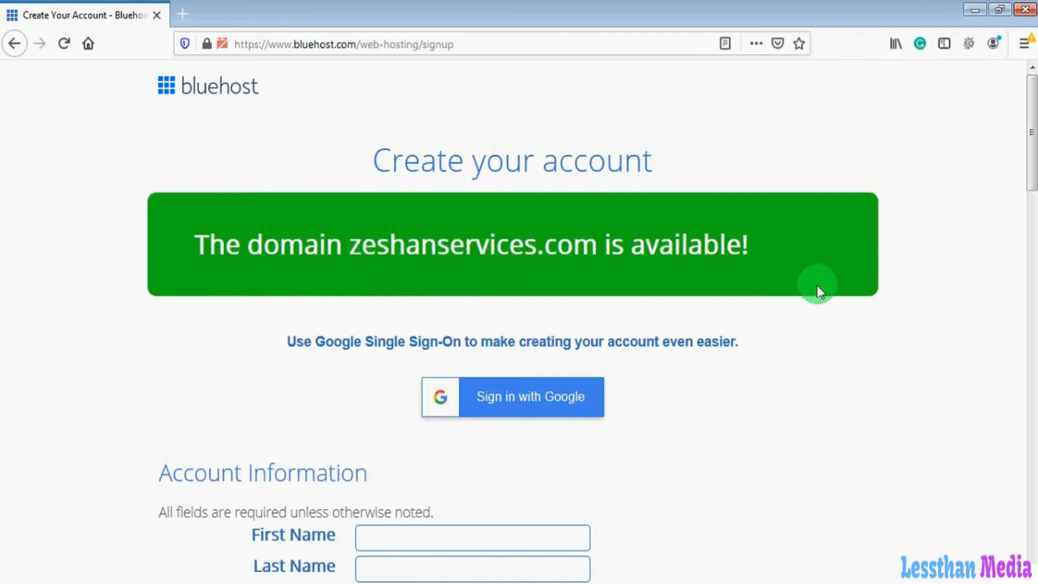
drag(1031, 183, 1031, 277)
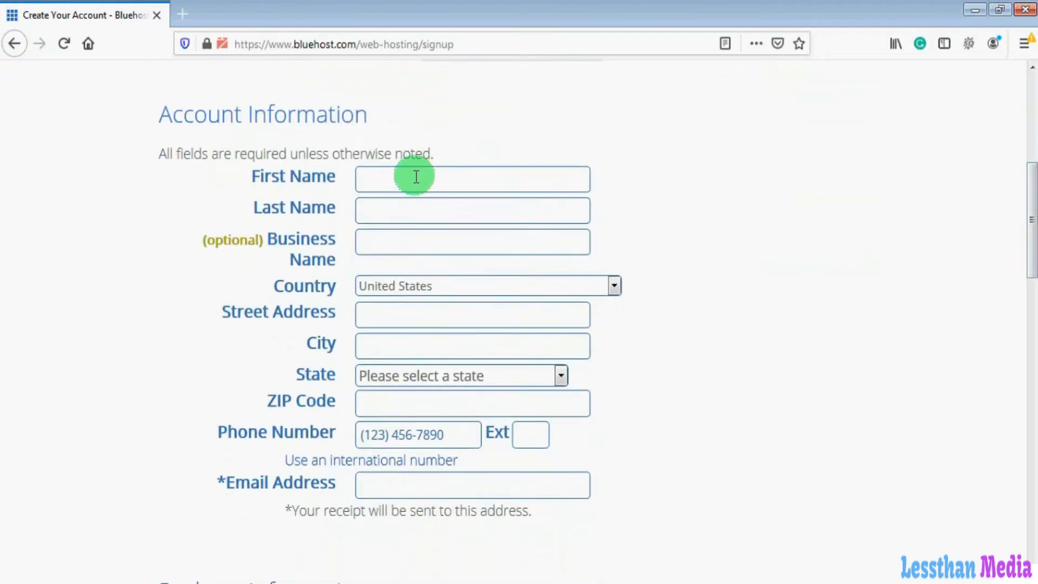
click(386, 213)
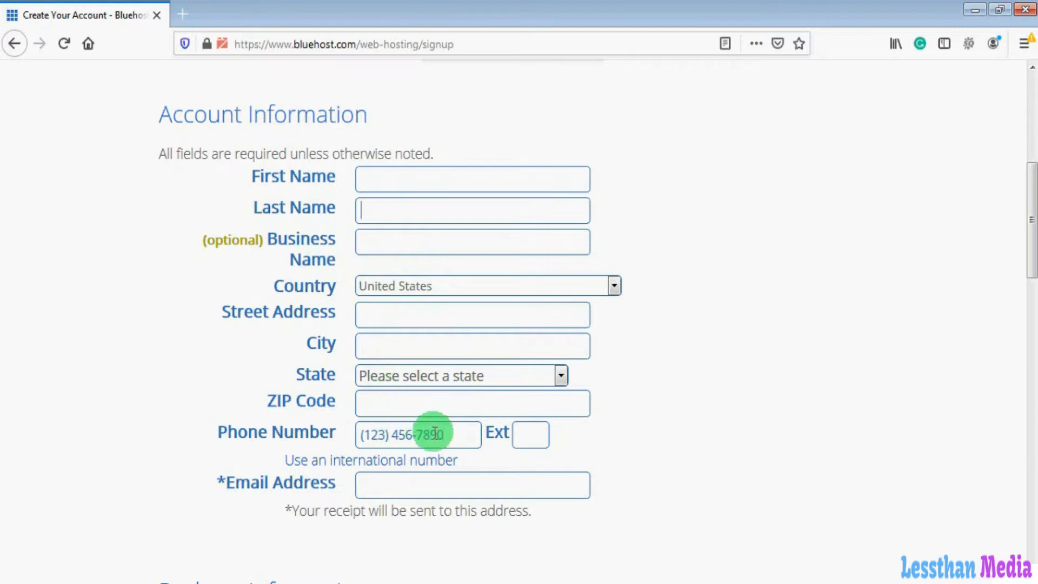
click(398, 485)
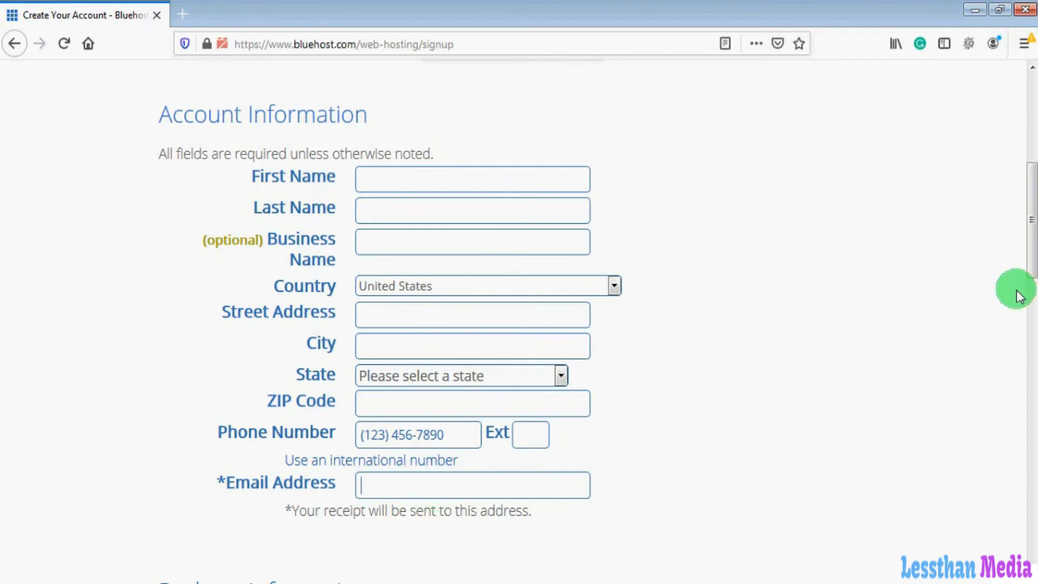
drag(1031, 270, 1026, 362)
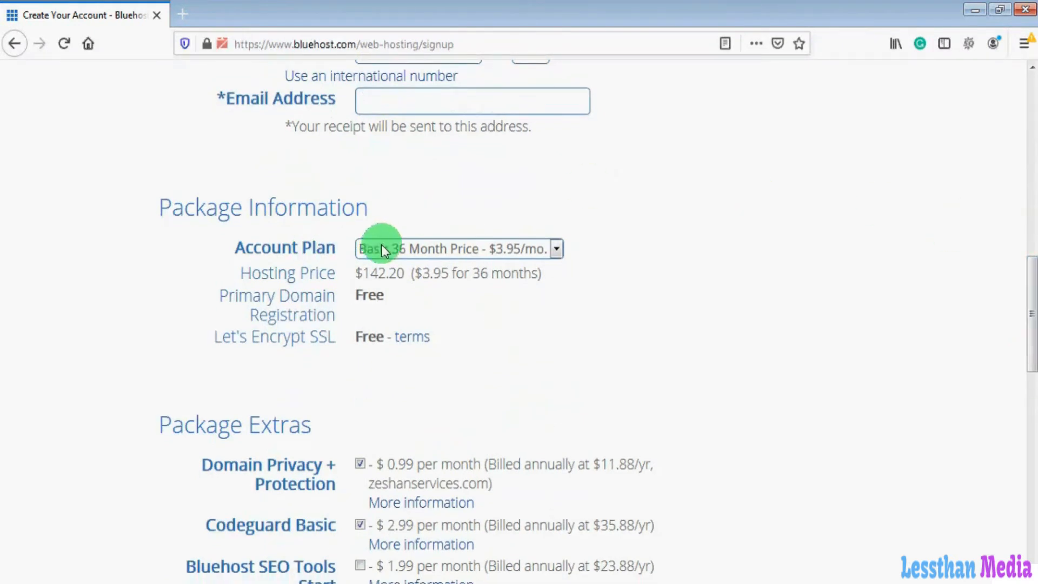
- Review the 36 Month account plan and its $142.20 hosting price
click(557, 250)
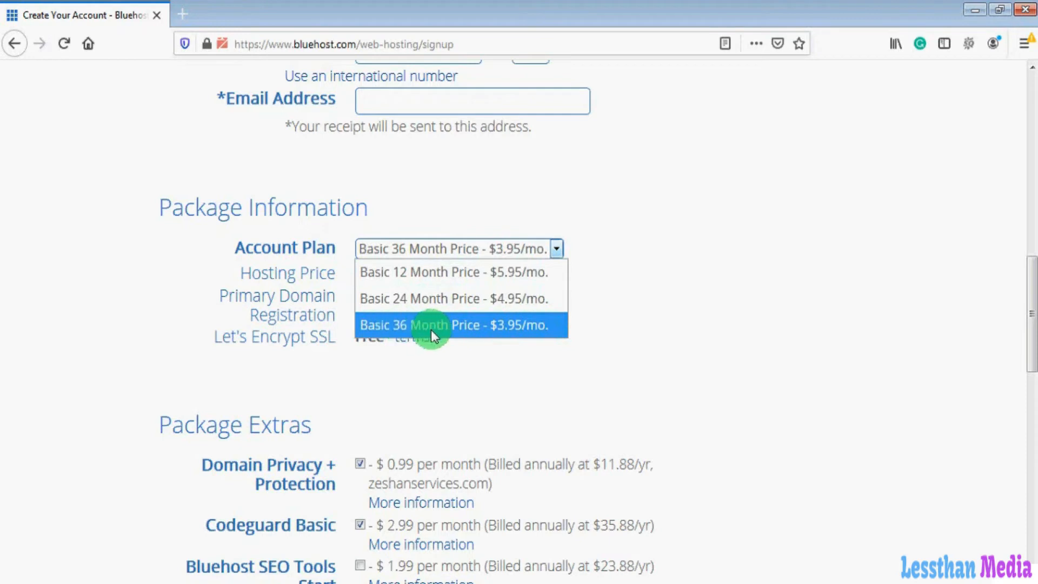
click(449, 326)
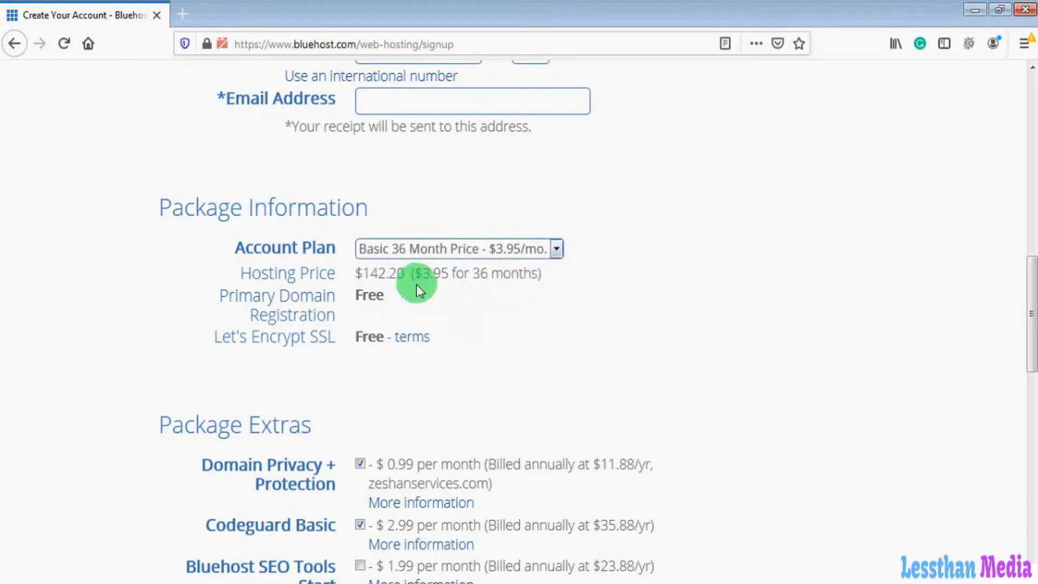
drag(352, 275, 405, 277)
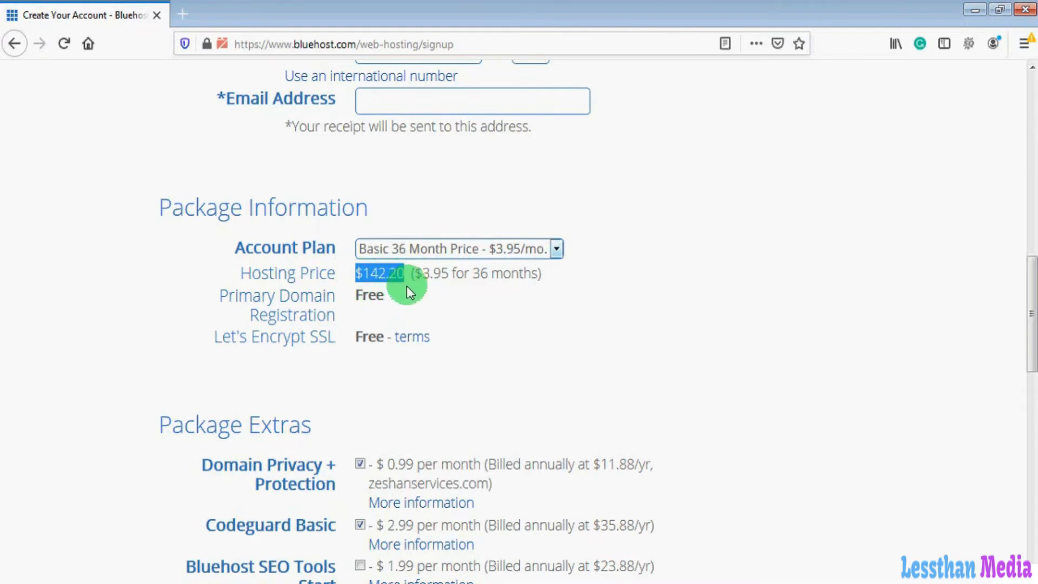
- Switch the account plan to Basic 12 Month, bringing hosting to $71.40
click(556, 249)
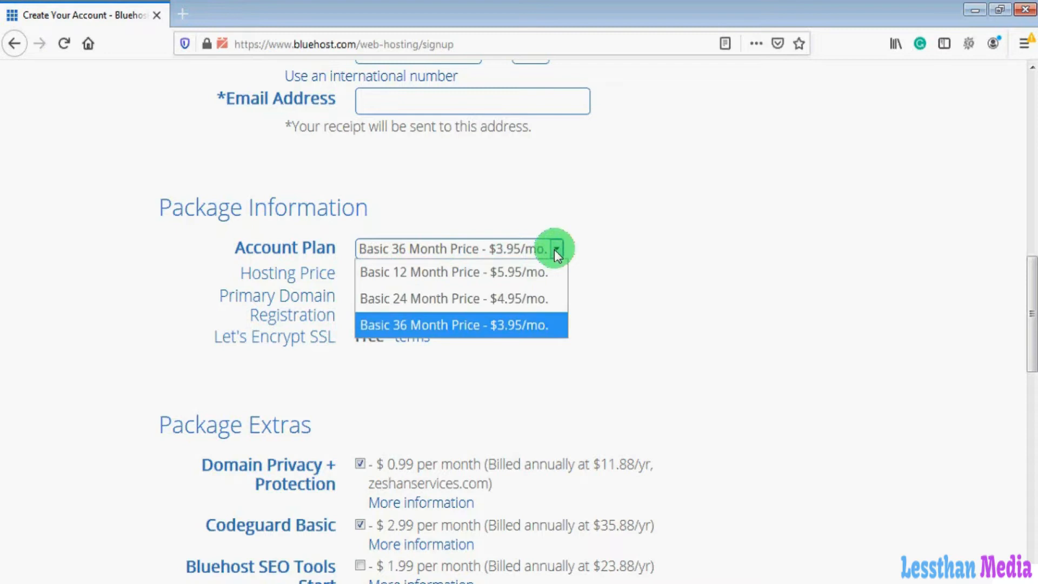
click(439, 275)
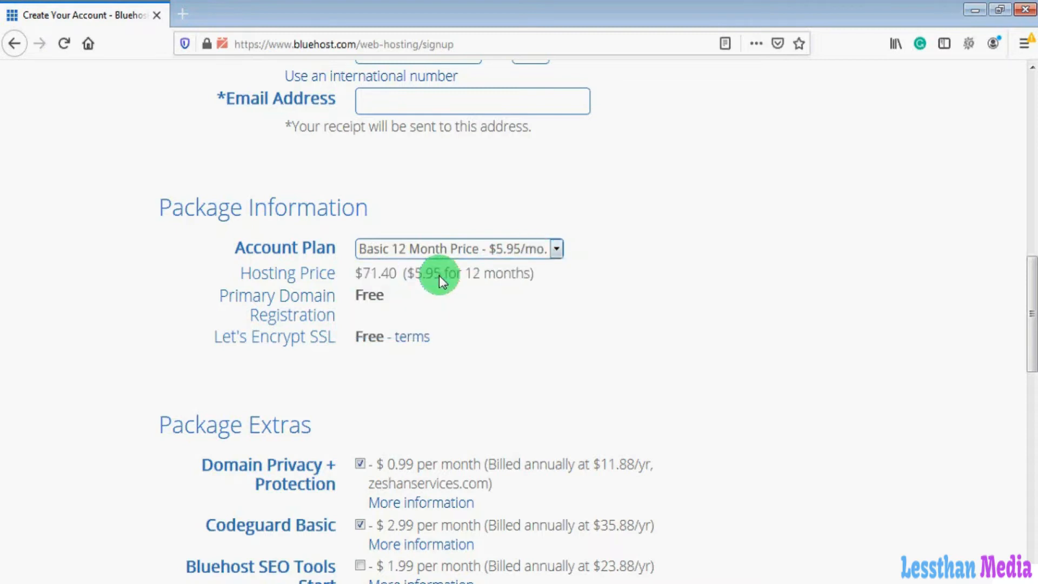
drag(355, 275, 398, 273)
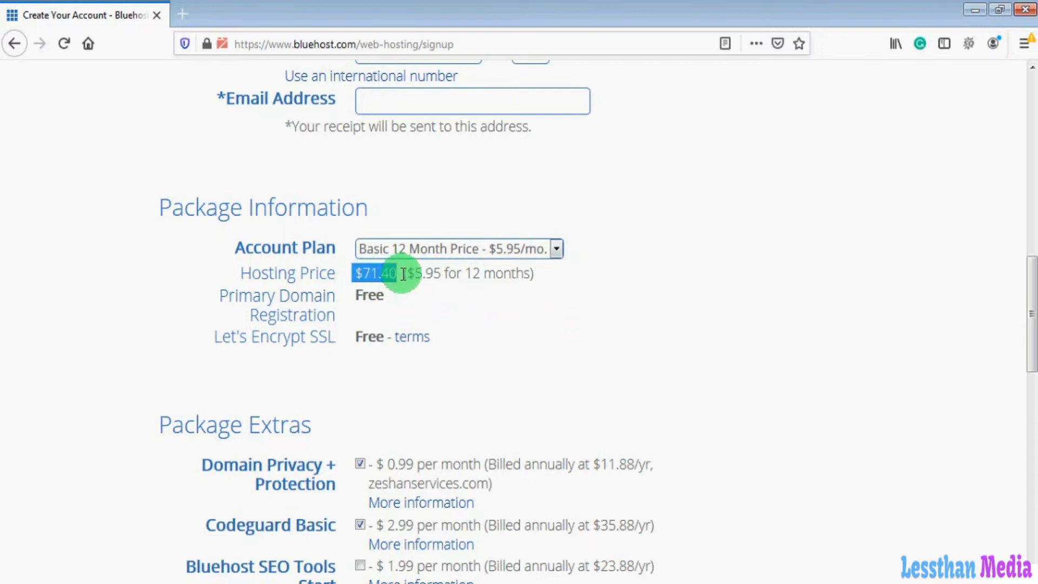
click(348, 271)
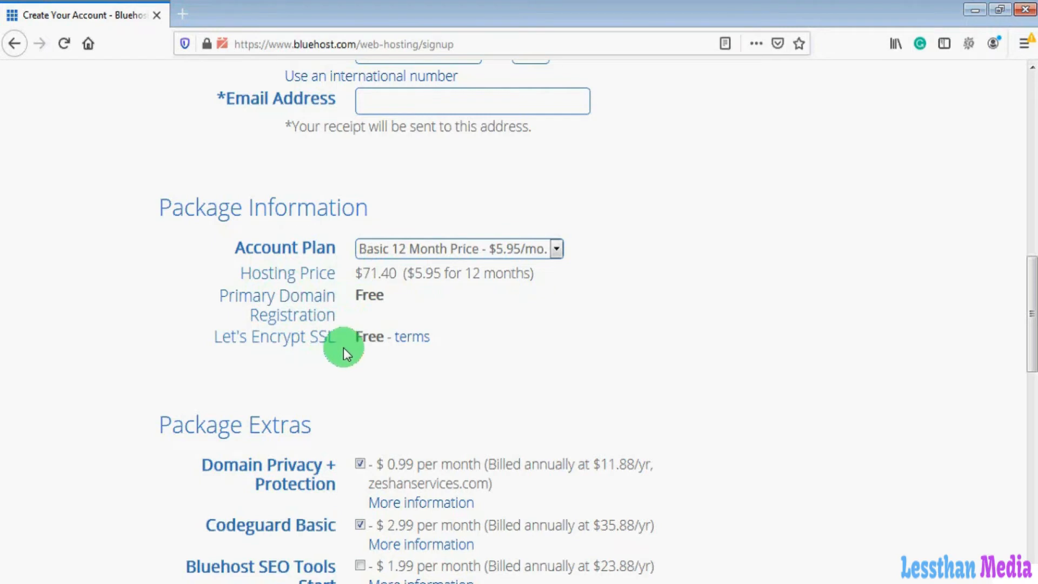
drag(1030, 324, 1031, 389)
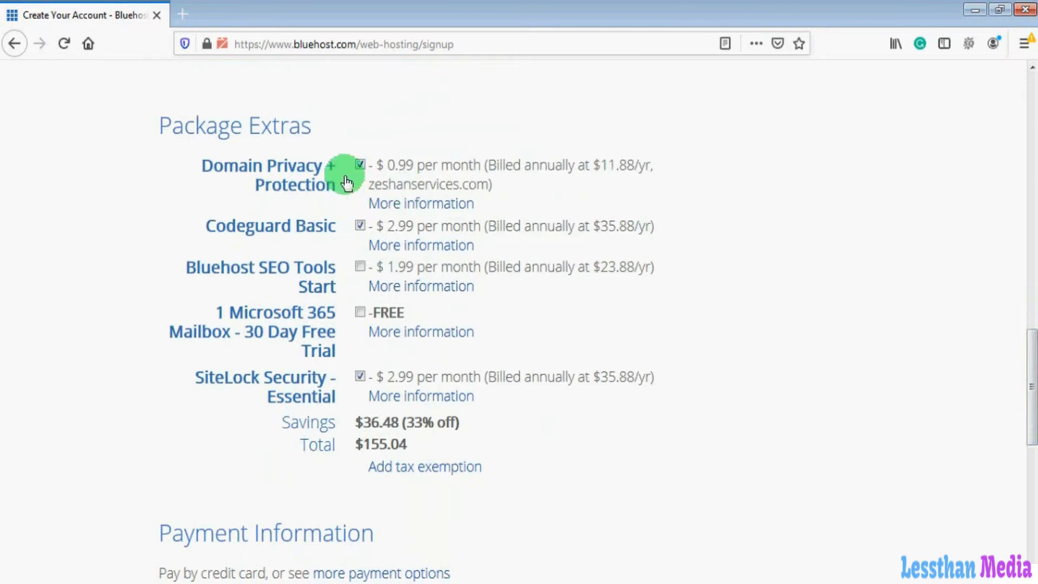
- Untick Domain Privacy + Protection, Codeguard Basic and SiteLock Security so the total drops to $71.40
click(360, 166)
click(360, 226)
click(360, 376)
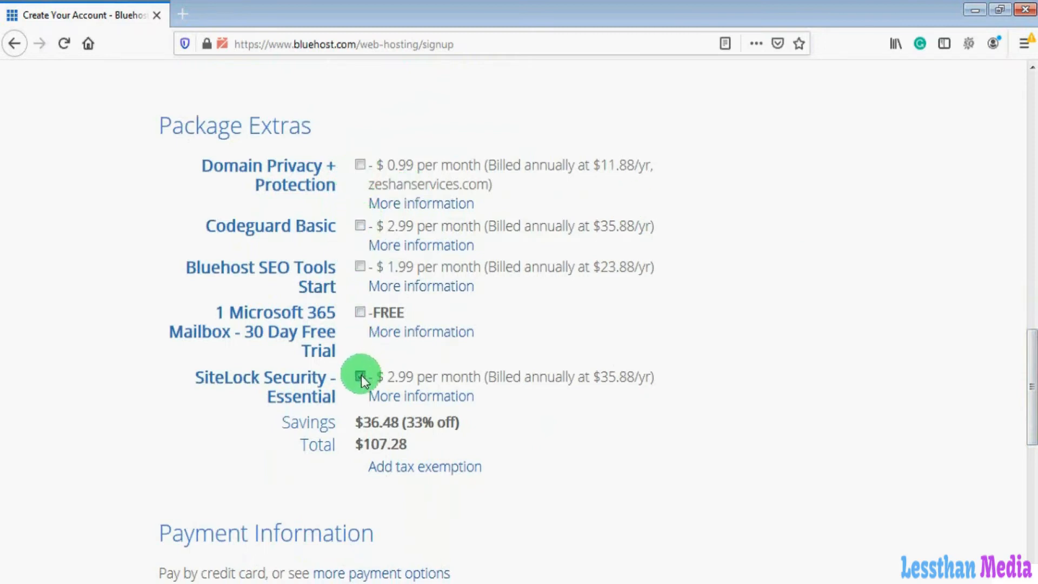
drag(1031, 394, 1029, 441)
drag(358, 265, 401, 268)
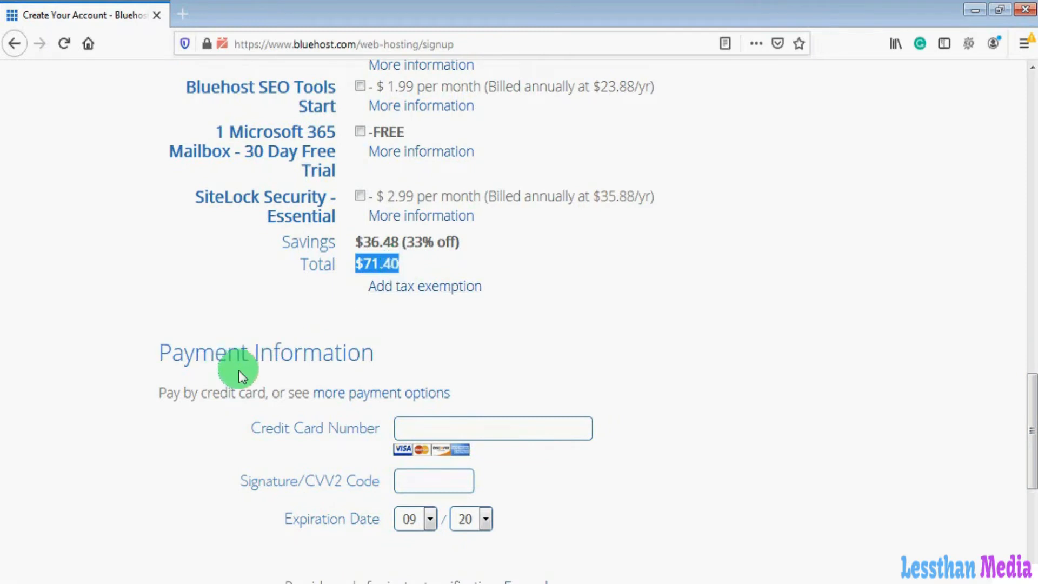
drag(1031, 399, 1030, 431)
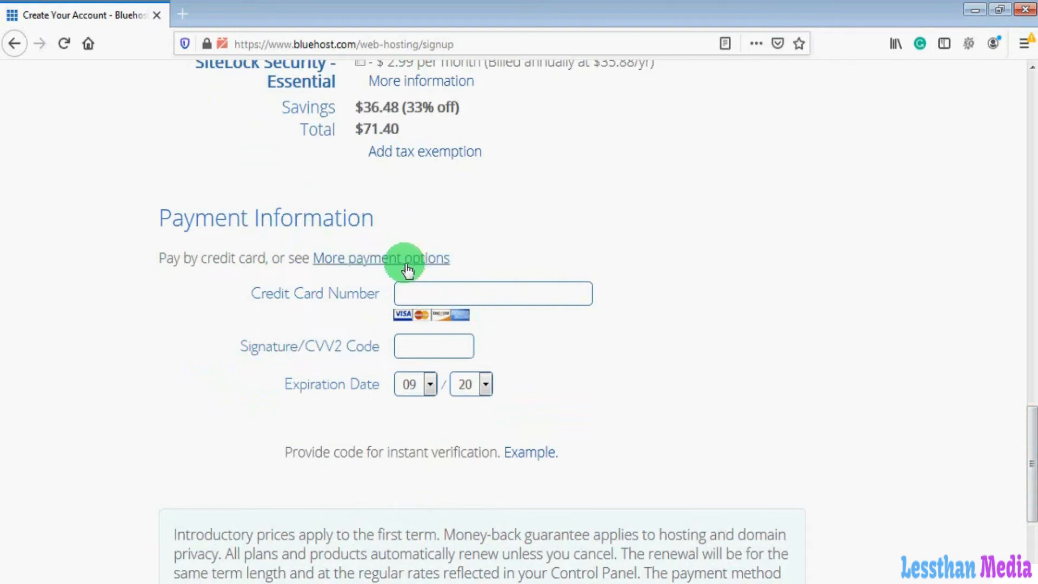
- Show more payment options and scroll through the payment form
click(427, 260)
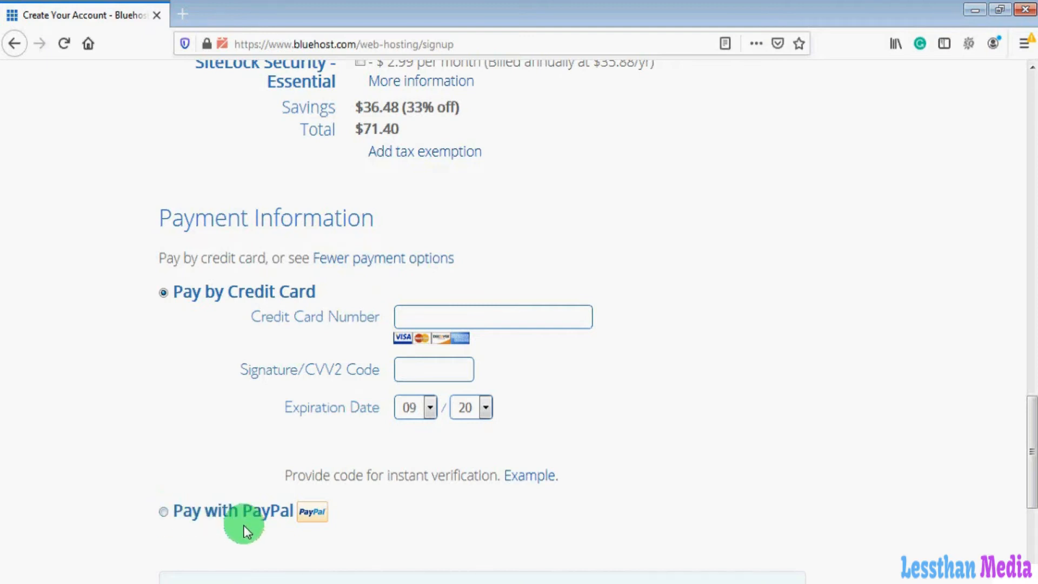
drag(1030, 427, 1031, 500)
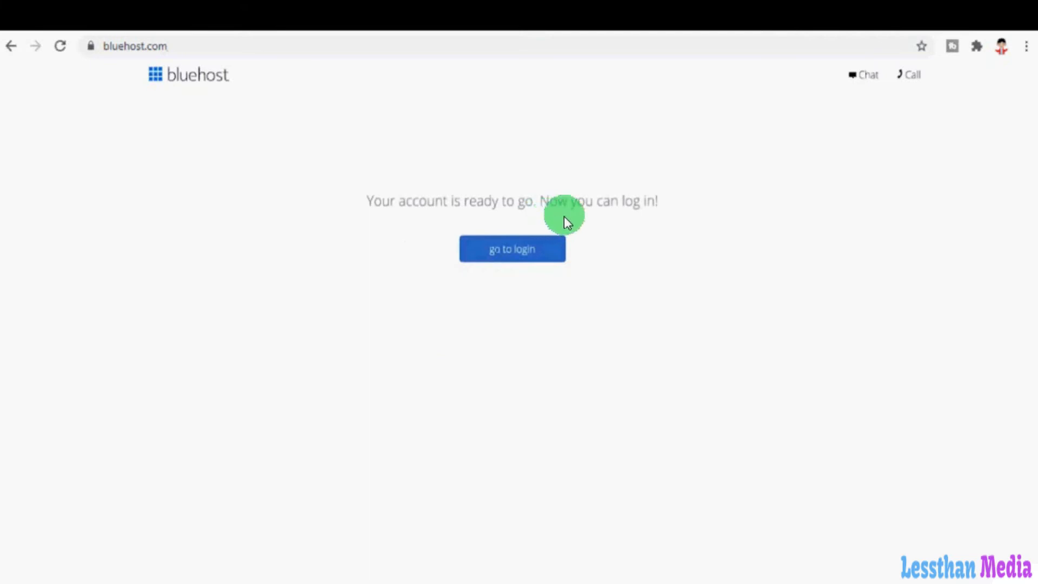
- Log in to the new hosting account and continue to theme selection
click(529, 249)
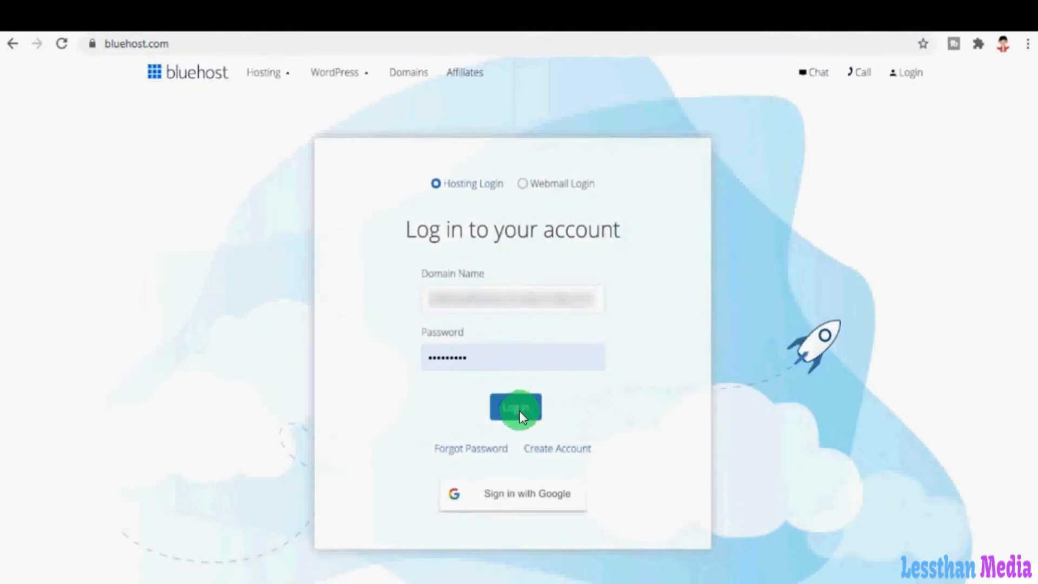
click(516, 408)
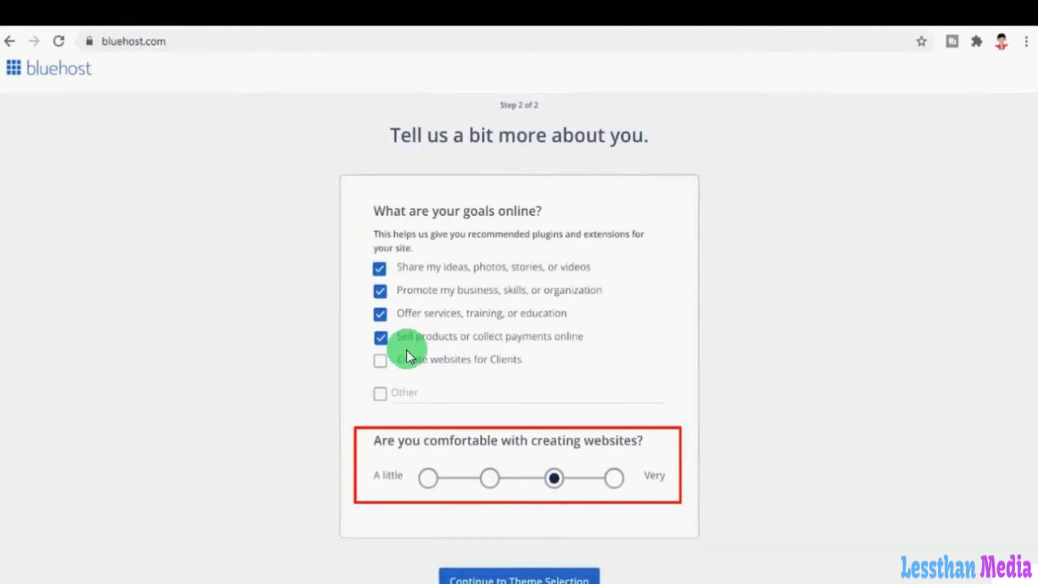
click(583, 577)
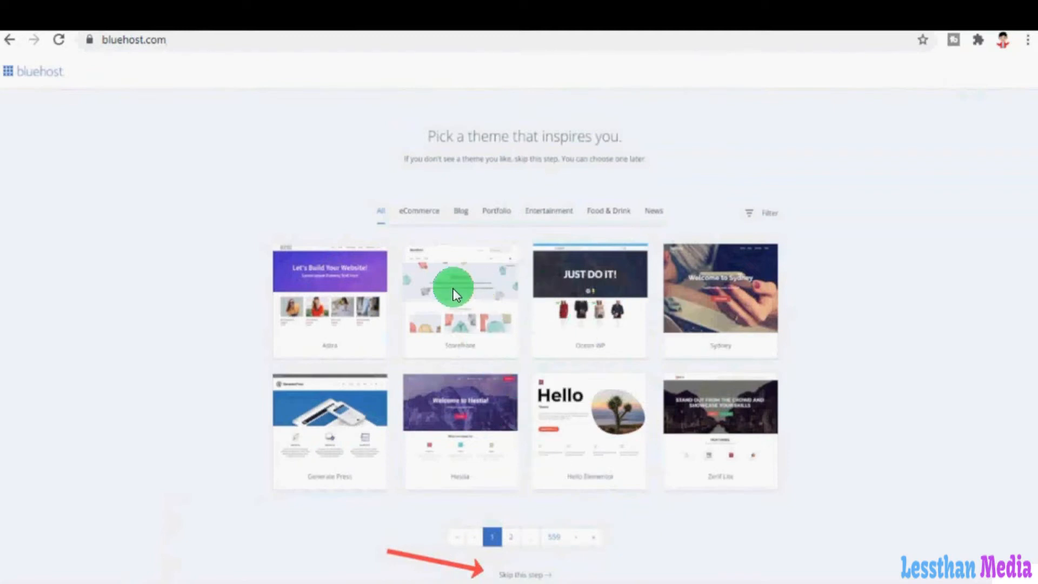
- Skip the theme picker so WordPress installs
click(524, 574)
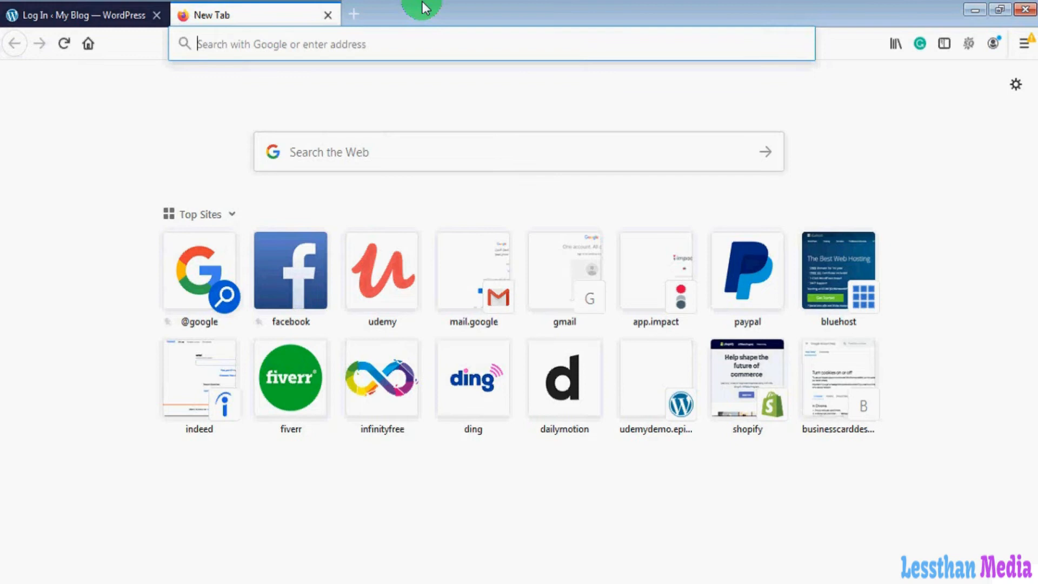
text(www.yourweb)
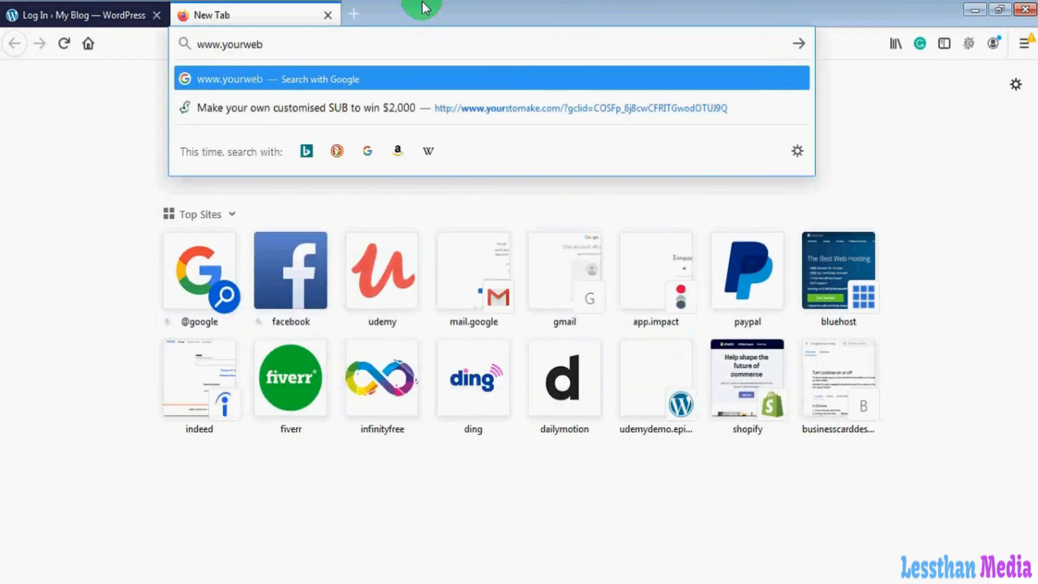
text(sitename)
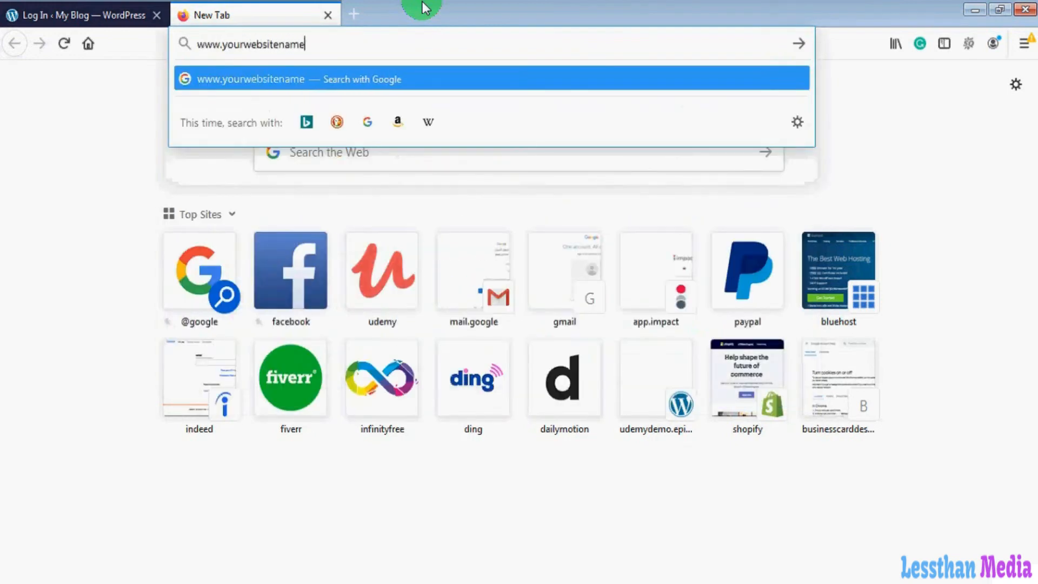
text(.com/)
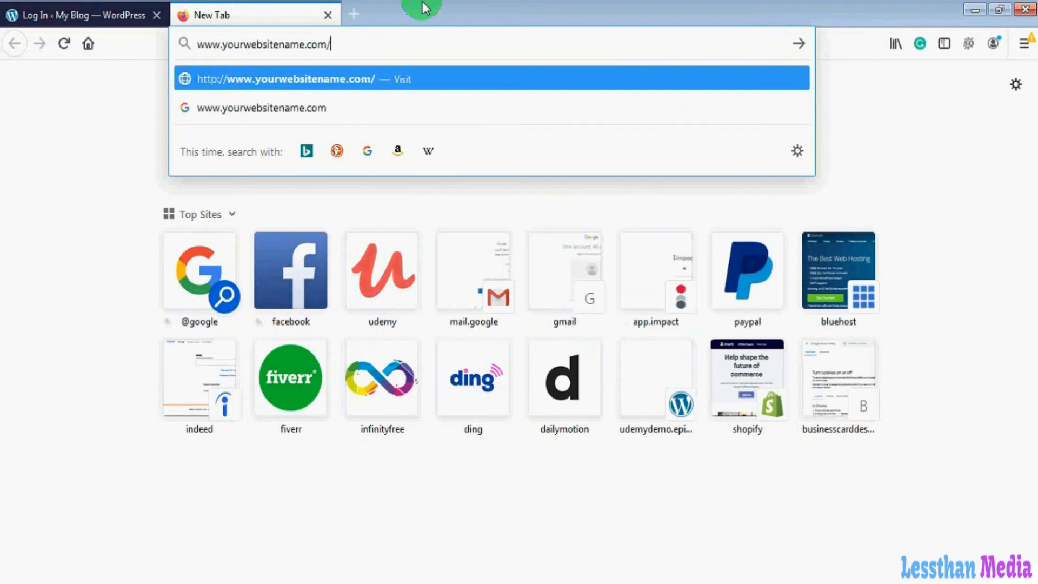
text(wp-)
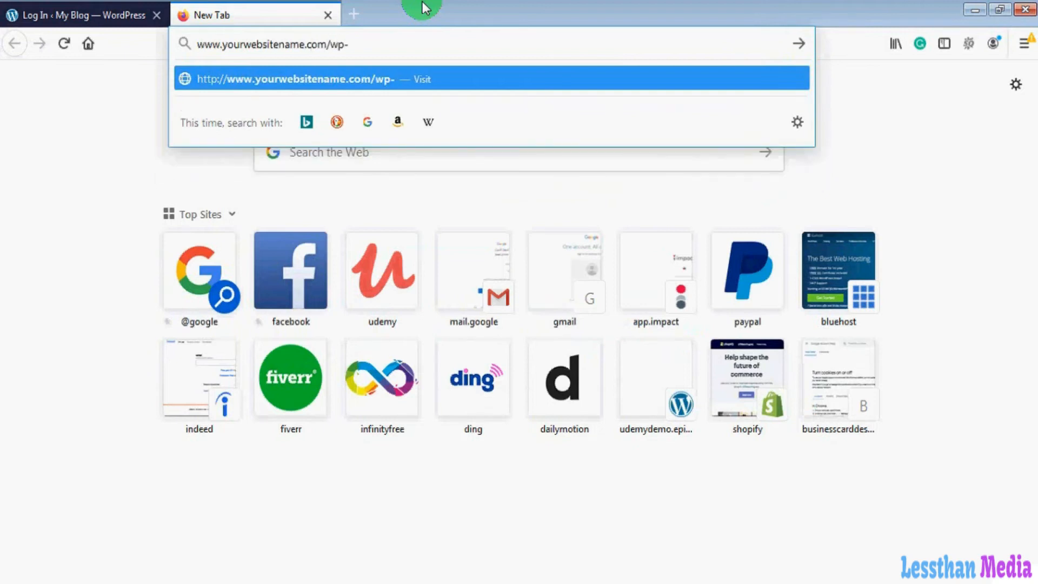
text(admin)
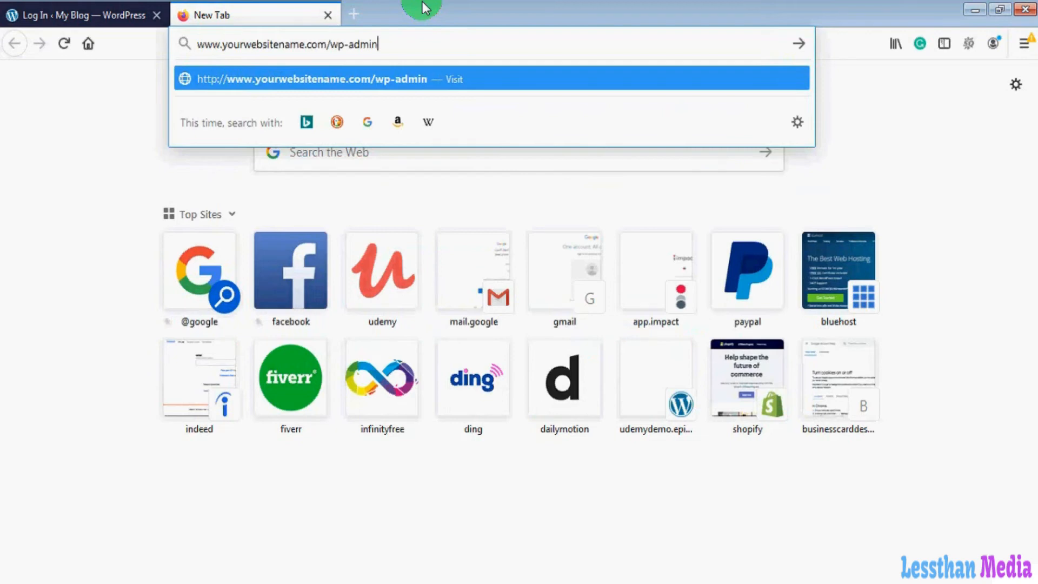
- Switch back to the 'Log In ‹ My Blog' WordPress tab
click(90, 17)
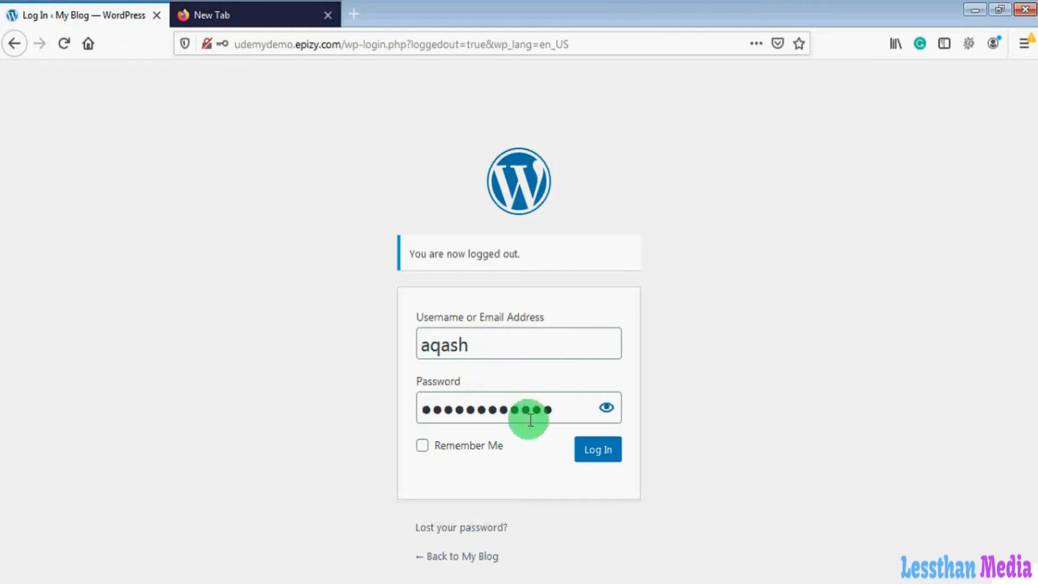
- Log in to the WordPress dashboard
click(601, 459)
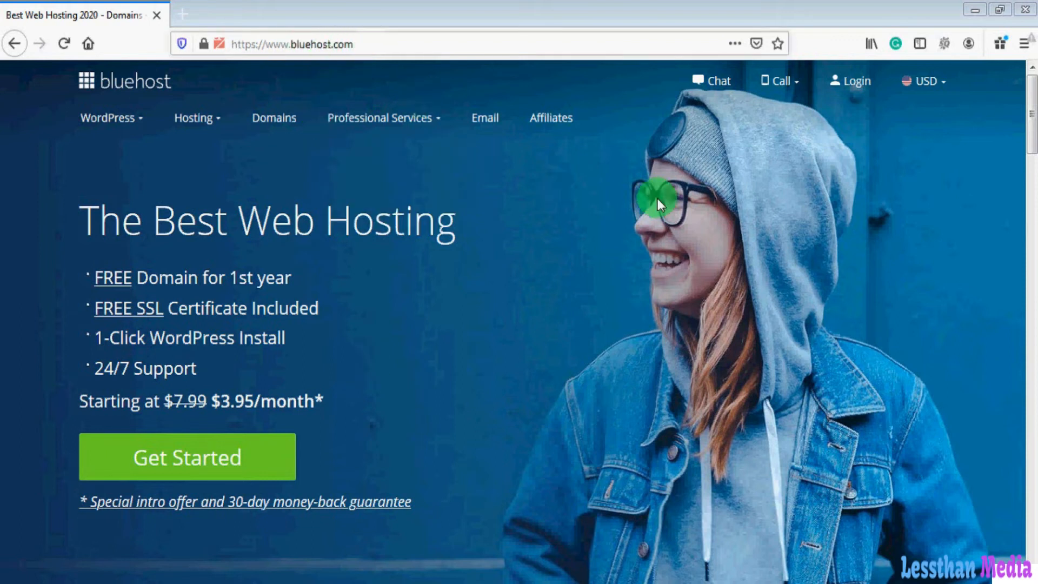
- Sign in to Bluehost hosting with domain yourdomainname.com and the account password
click(863, 92)
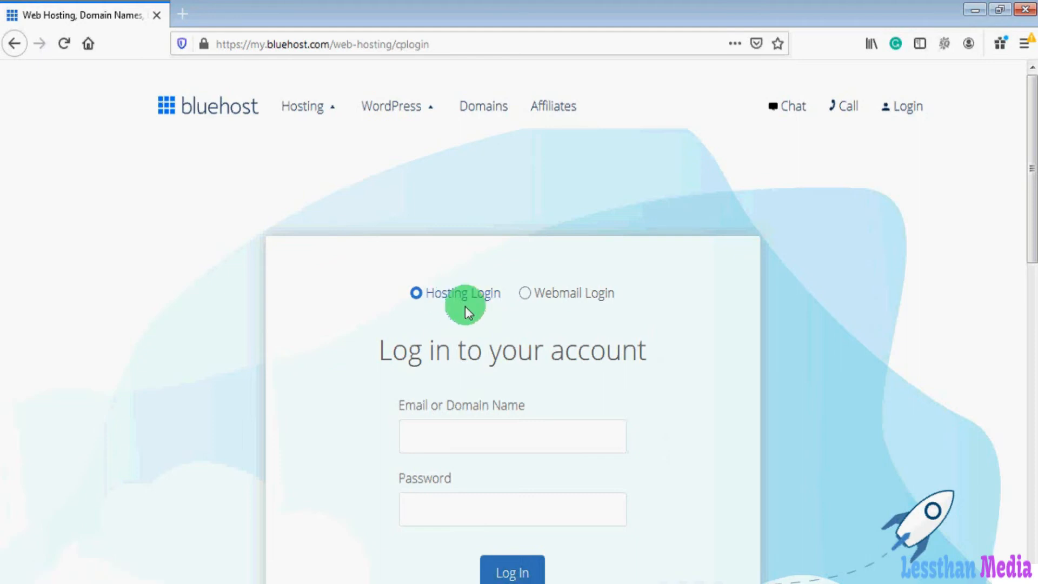
click(455, 432)
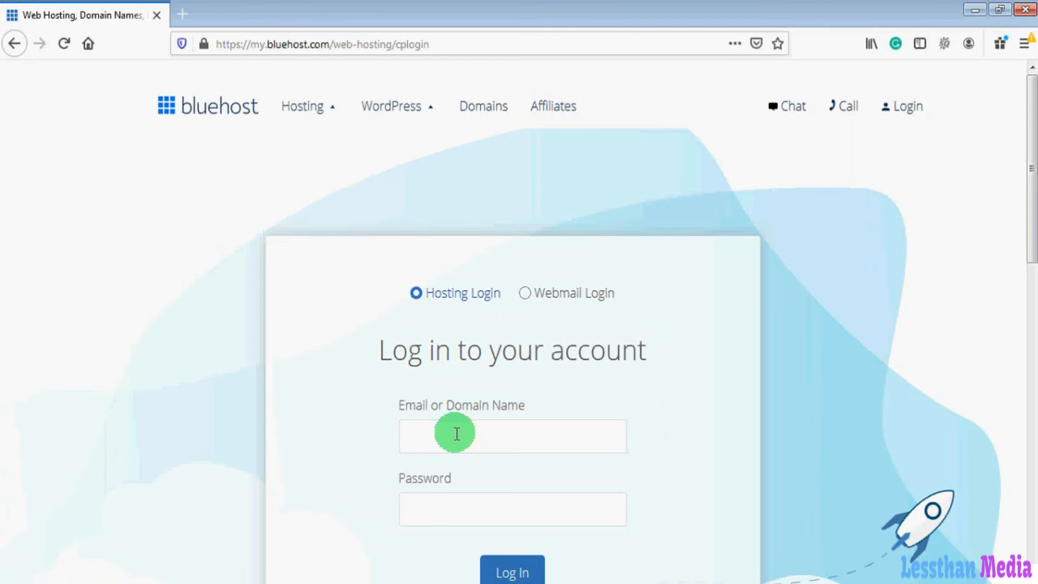
text(yourdomainname.com)
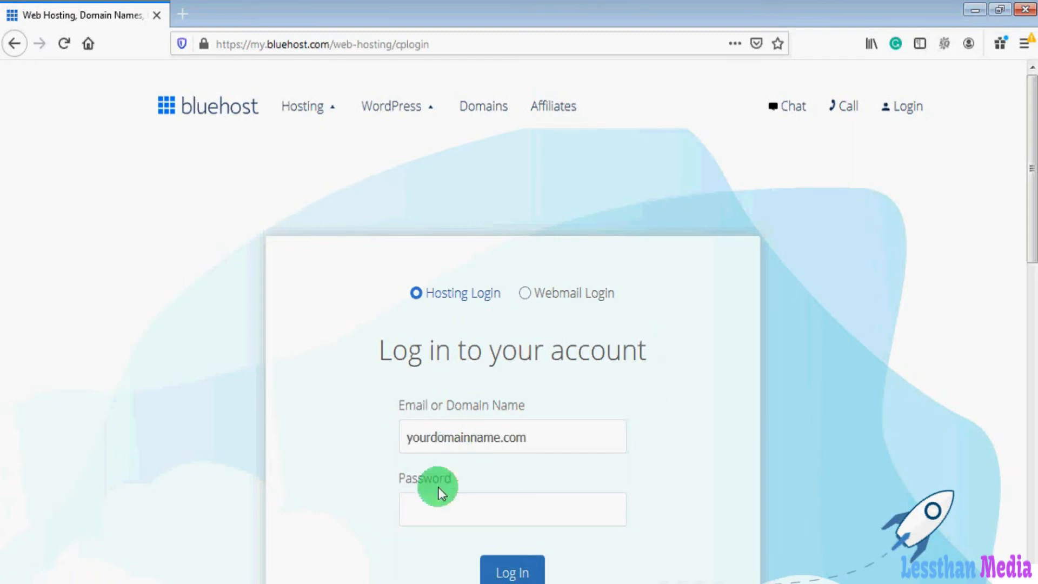
click(435, 503)
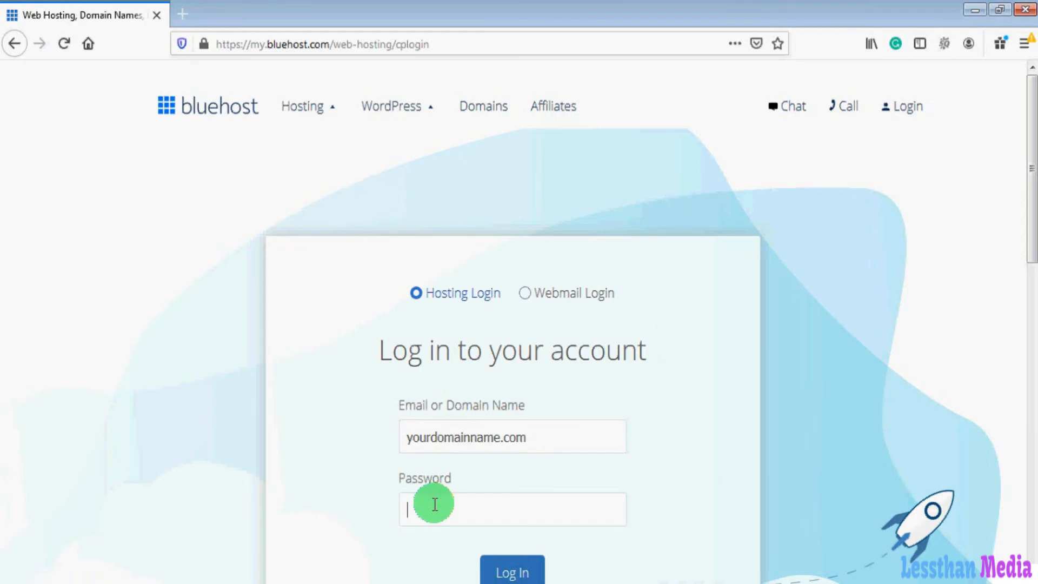
text(************)
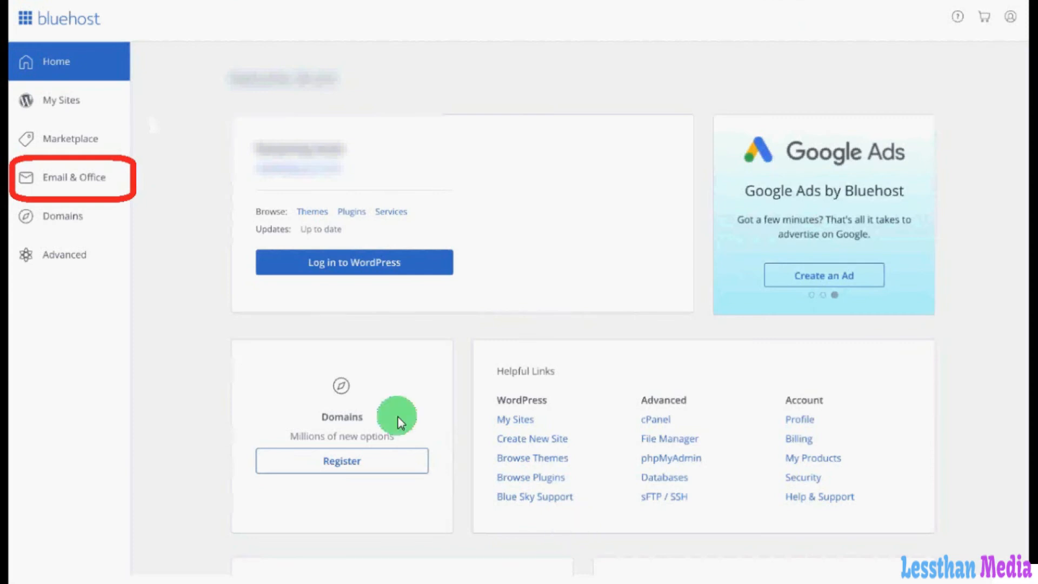
- In Email & Office, start creating a new email account with username 'support'
click(80, 187)
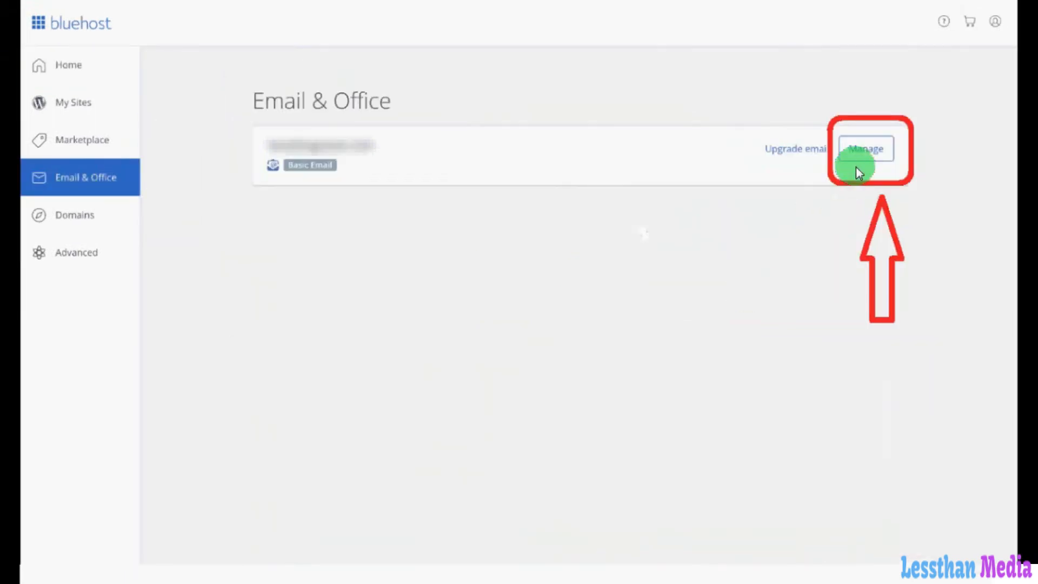
click(865, 156)
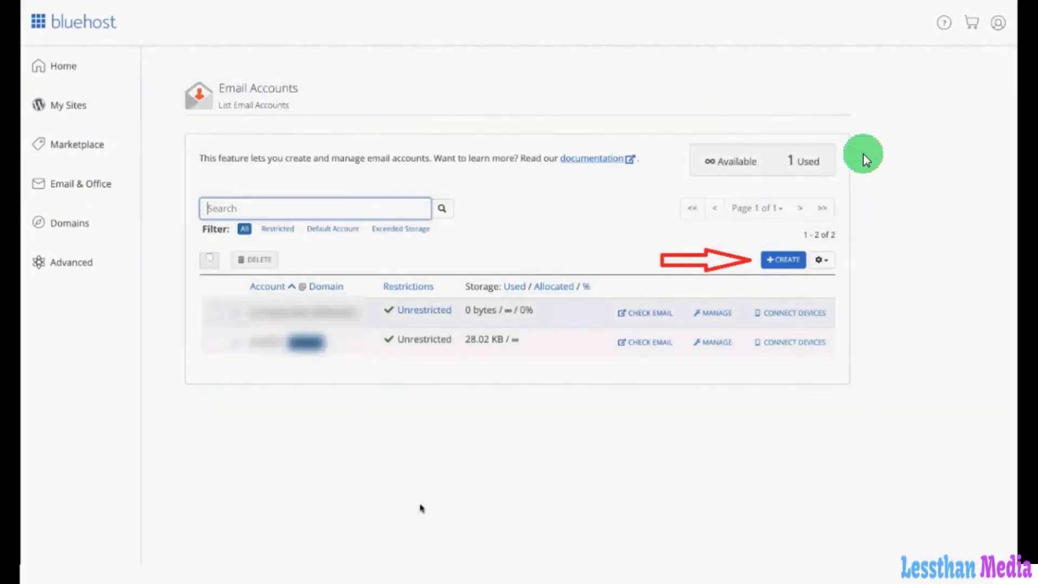
click(783, 262)
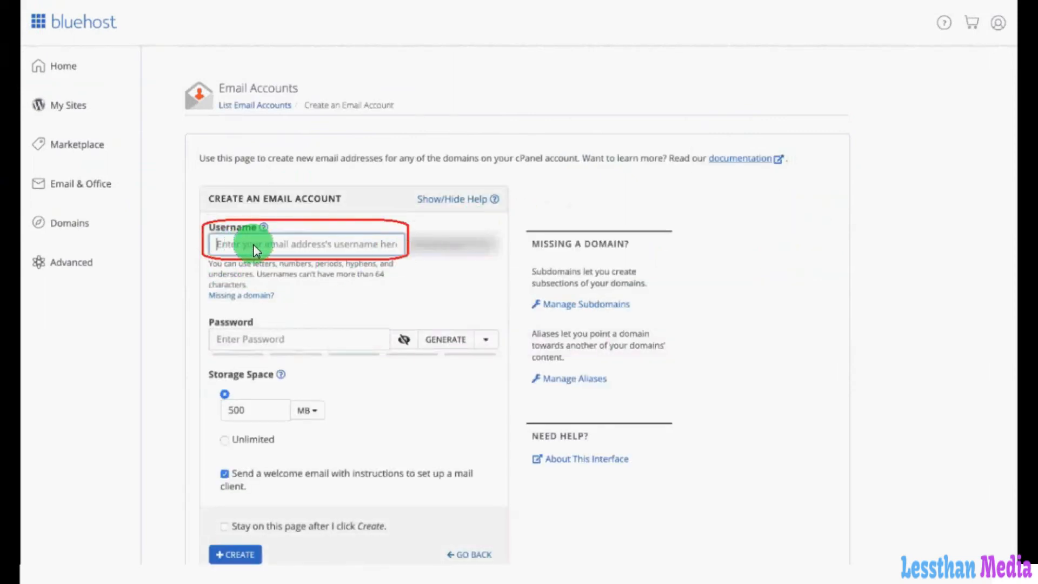
text(support)
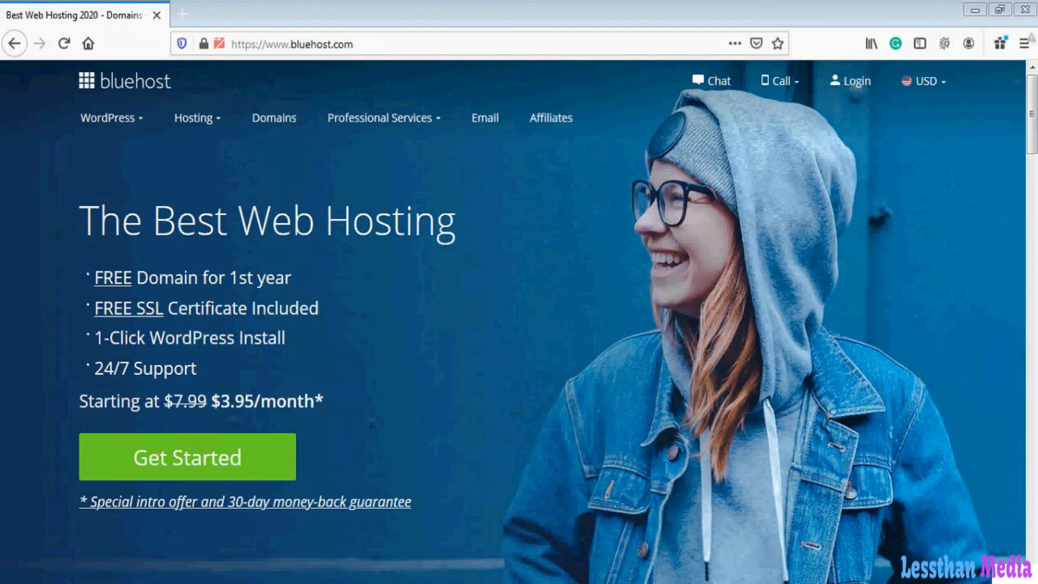
- On the Webmail Login form, enter the mailbox's e-mail address and paste its password
click(852, 92)
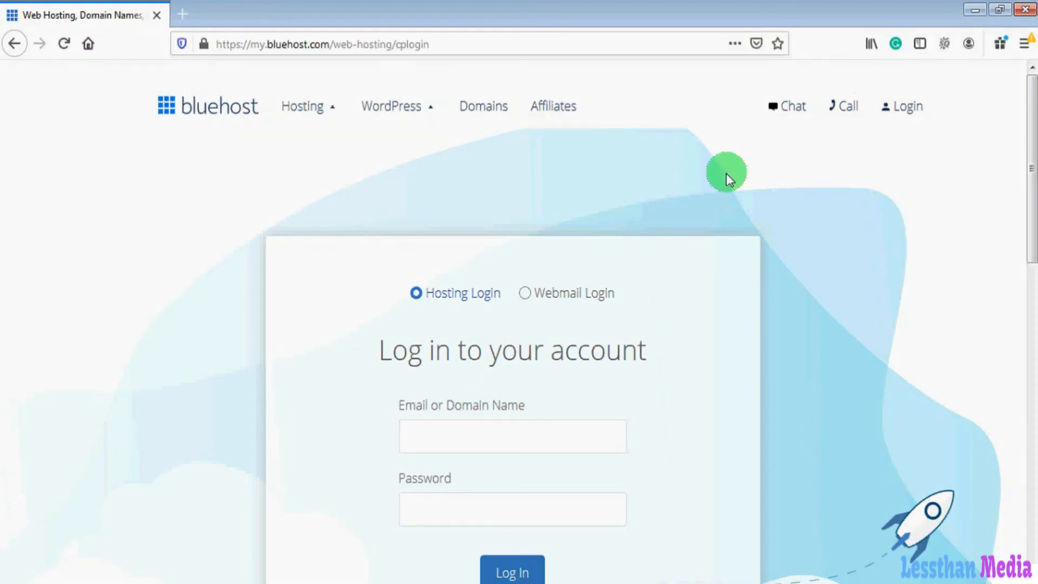
click(524, 296)
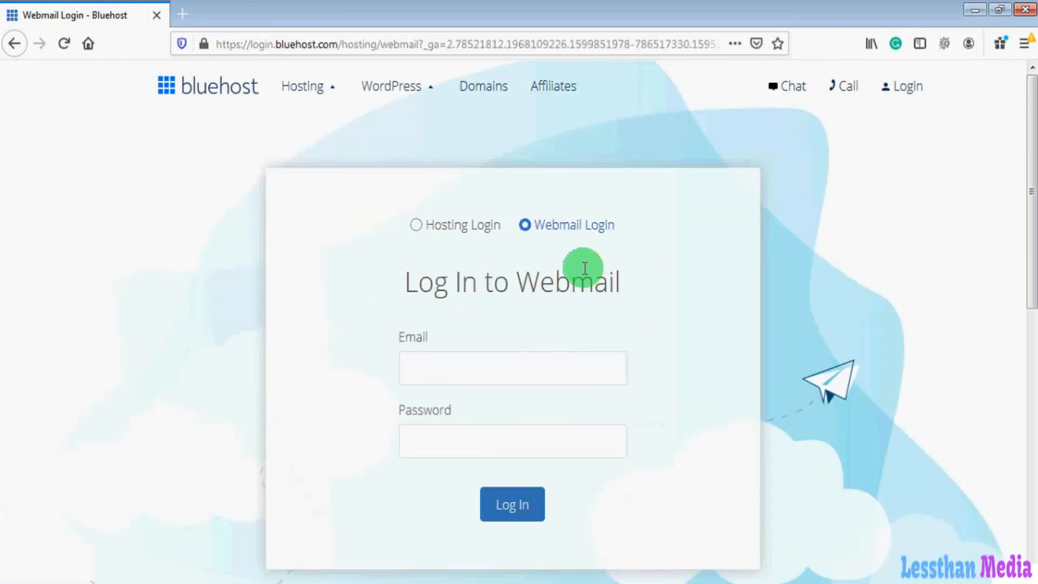
click(438, 368)
text(suppo)
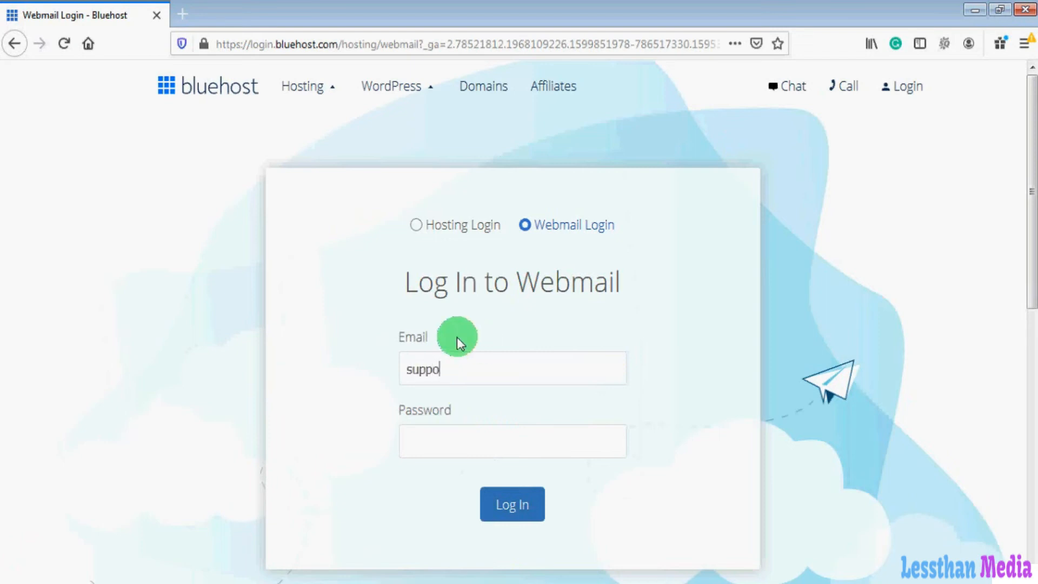
text(rt@yourdomainname.com)
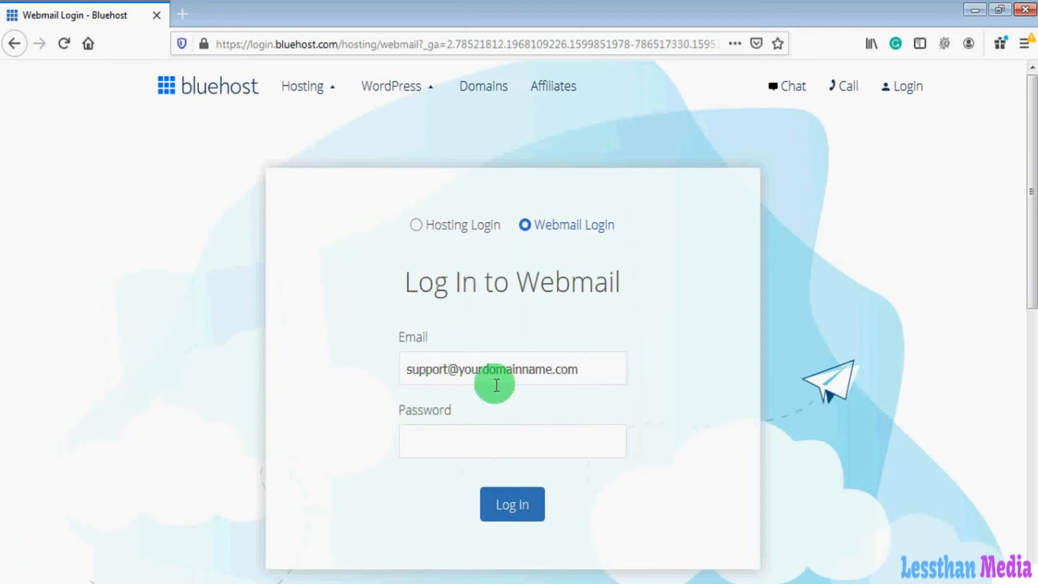
key(ctrl+v)
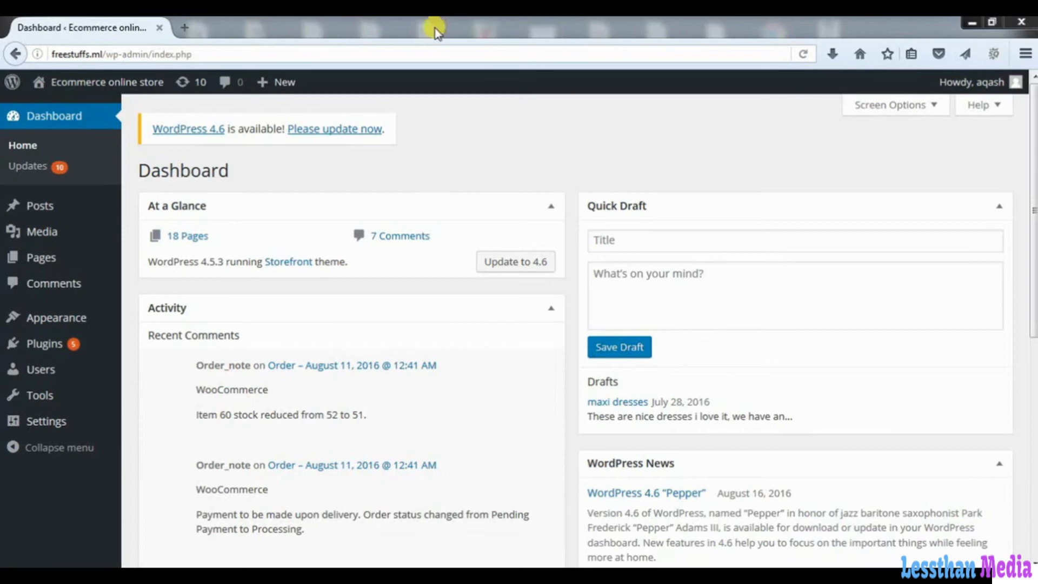
- Open WordPress Updates in a new tab, review plugin and theme updates, then close it
right_click(38, 167)
click(71, 178)
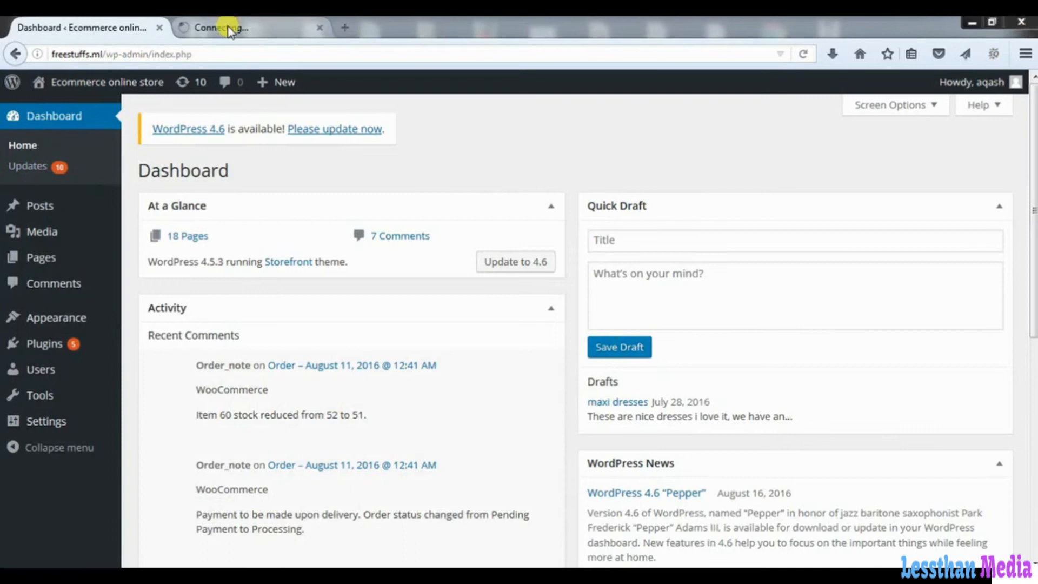
click(227, 26)
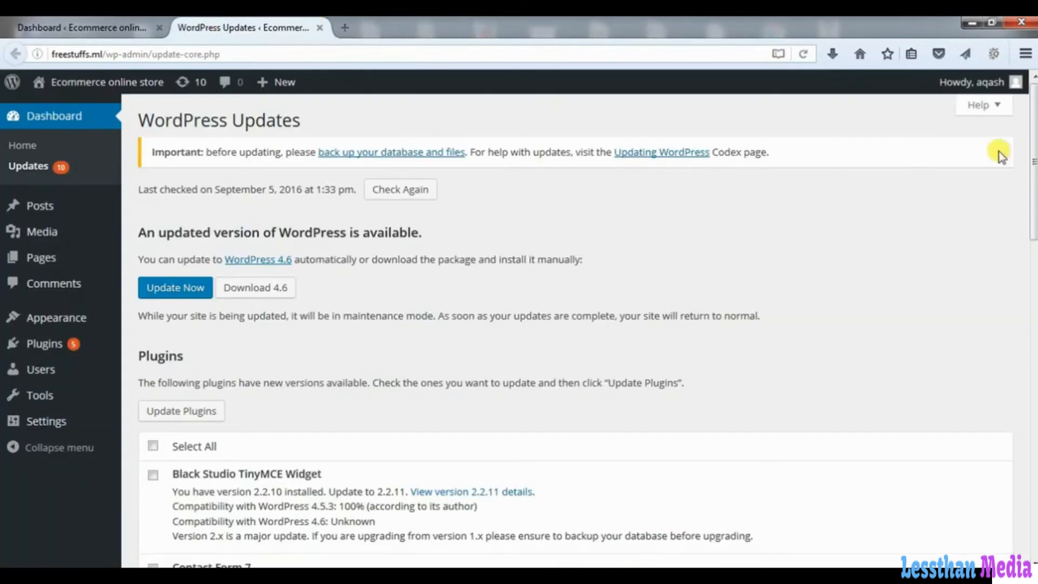
drag(1032, 144, 1016, 248)
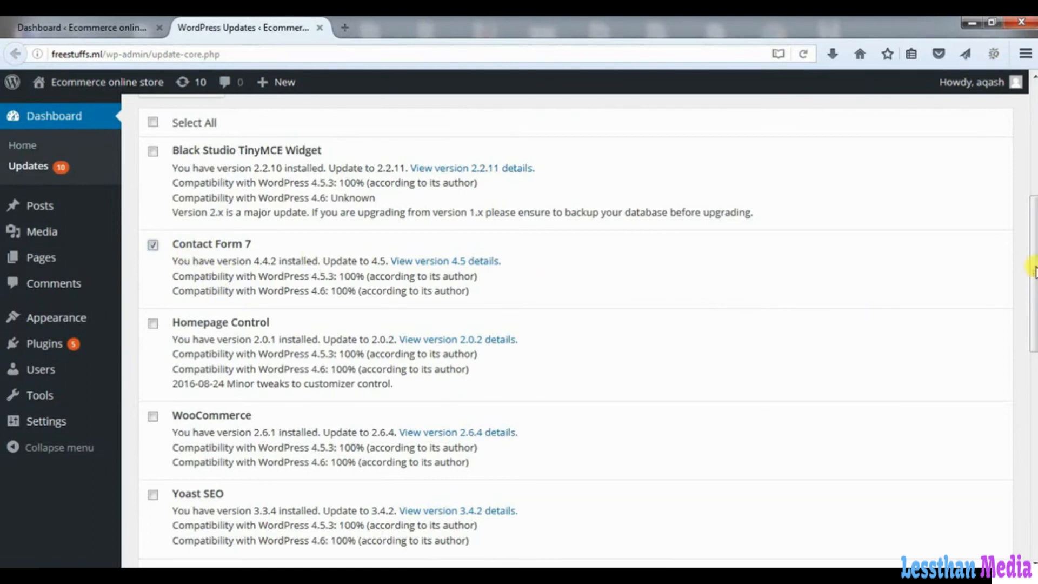
drag(1031, 275, 1030, 380)
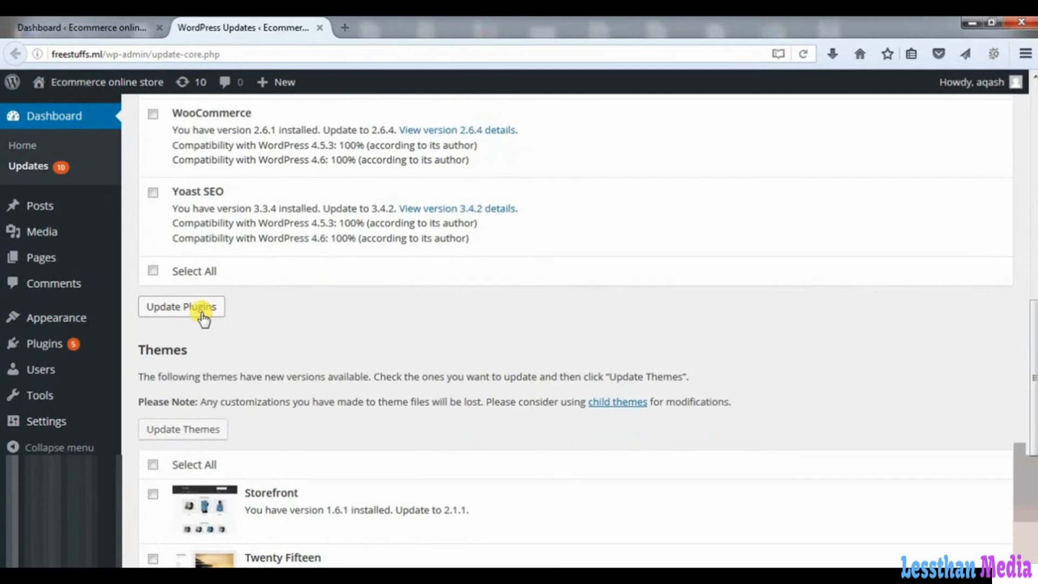
scroll(200, 309, down, 1)
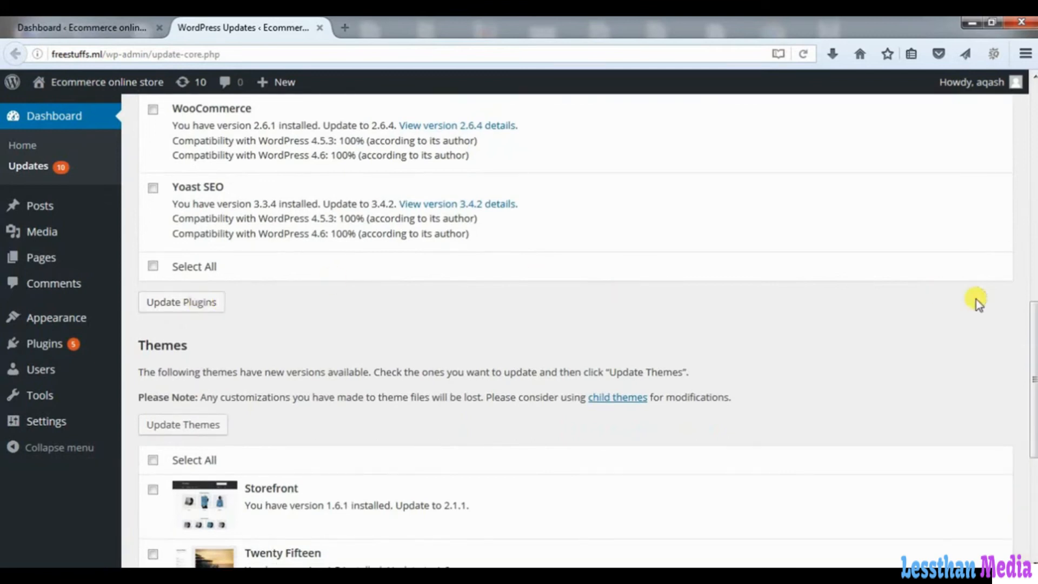
drag(1032, 324, 1027, 413)
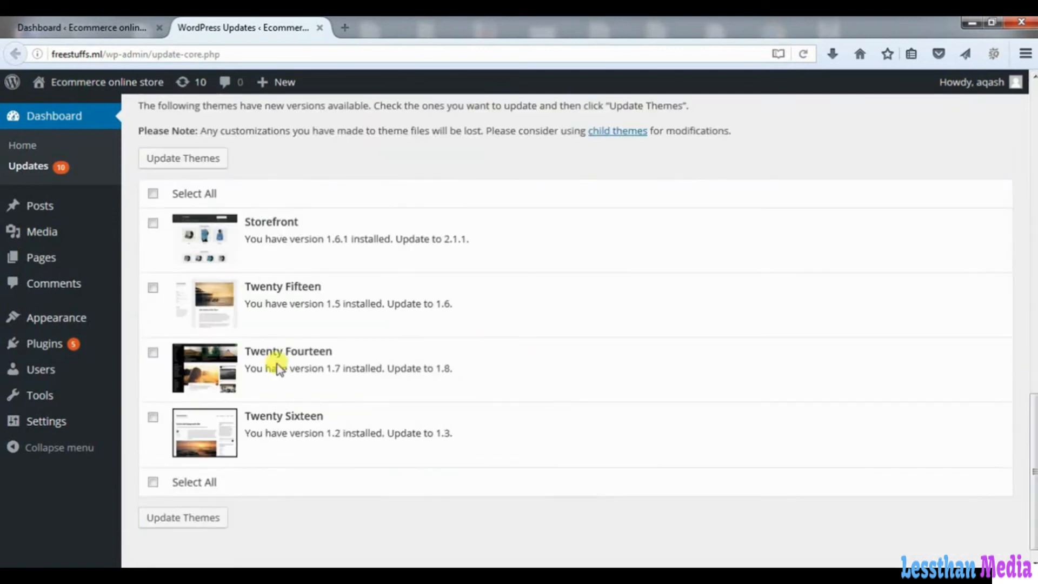
click(320, 28)
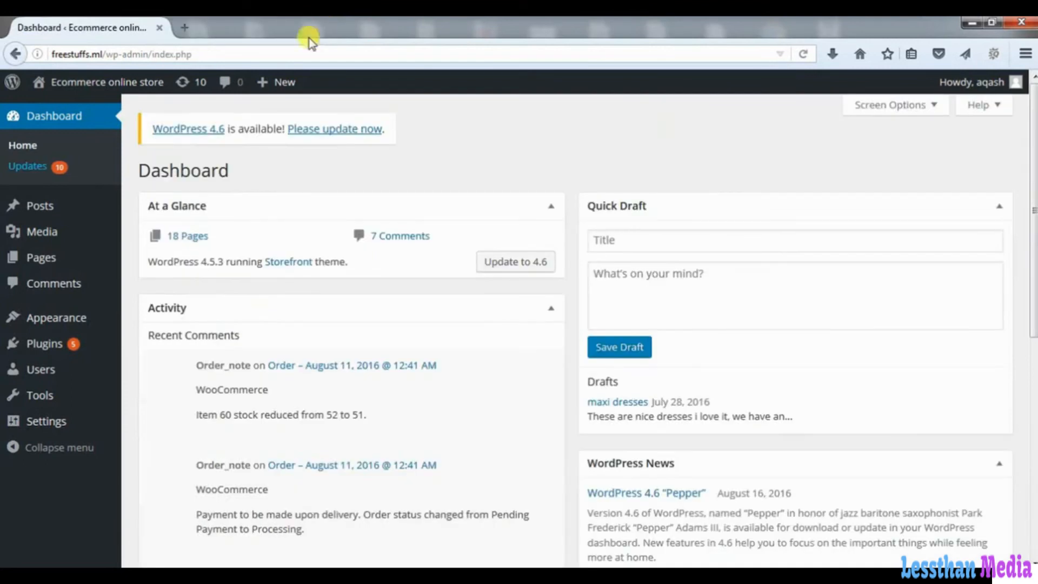
- Open Posts › Add New in a new browser tab and switch to it
mouse_move(59, 206)
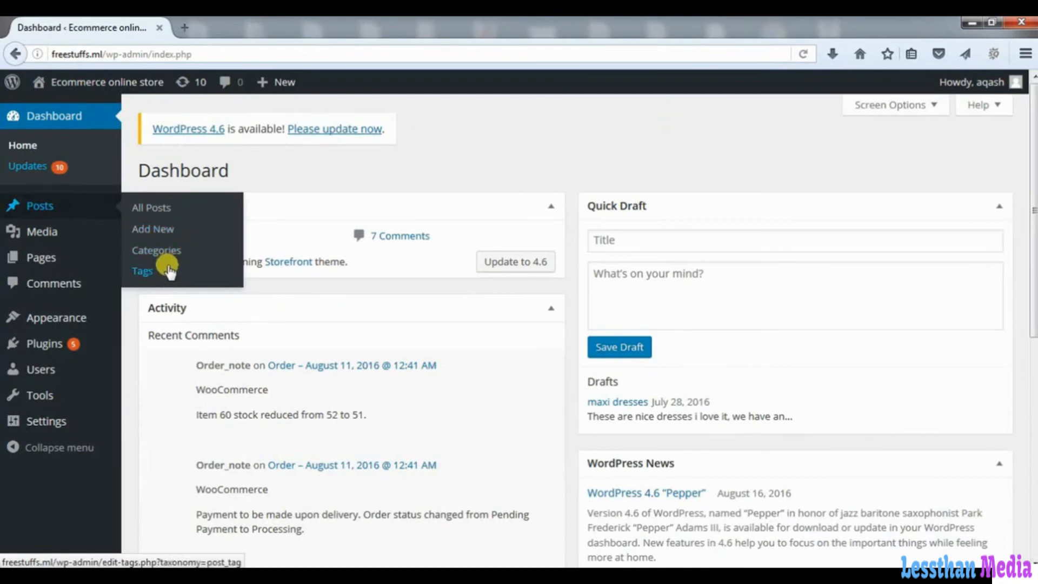
right_click(176, 232)
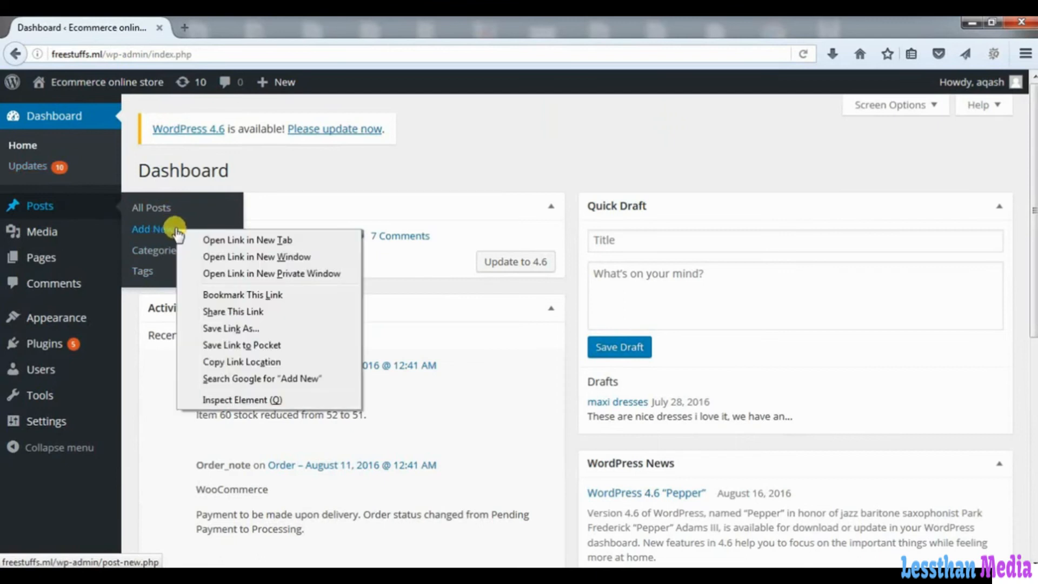
click(211, 239)
click(210, 27)
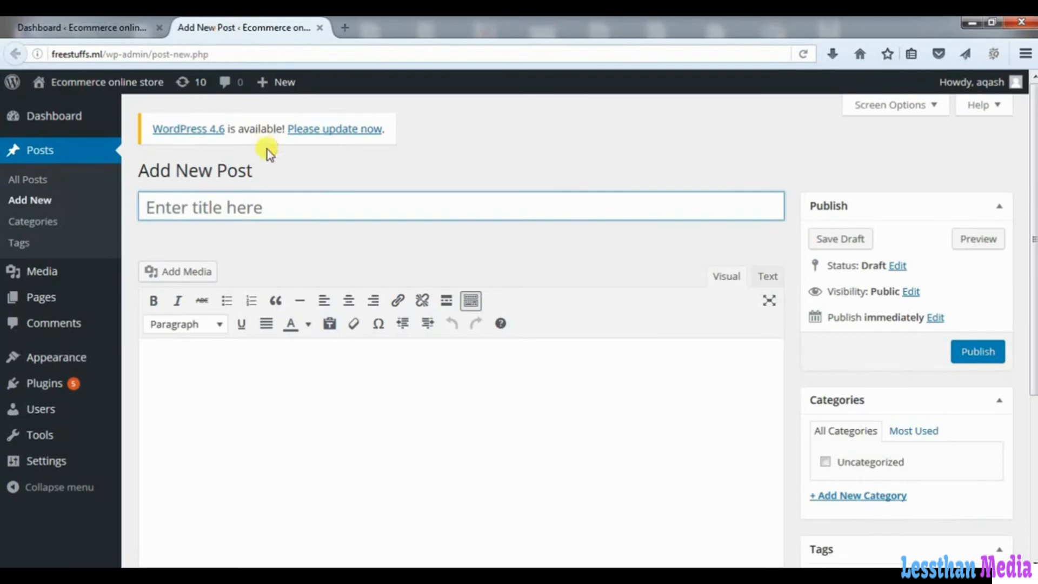
- Title the post 'test' and paste the sample WordPress paragraph repeatedly into the body
click(268, 207)
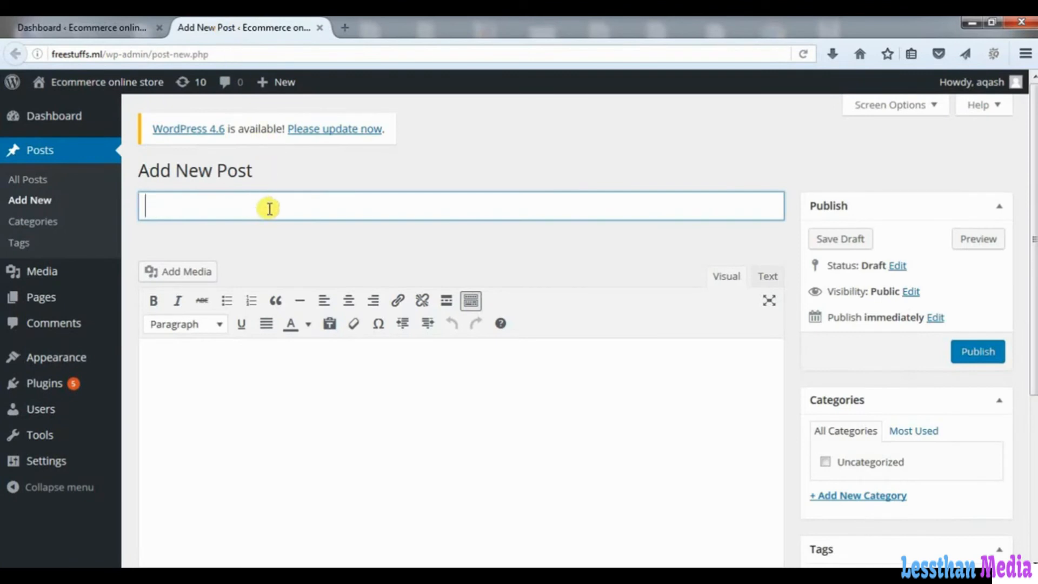
text(test)
click(286, 372)
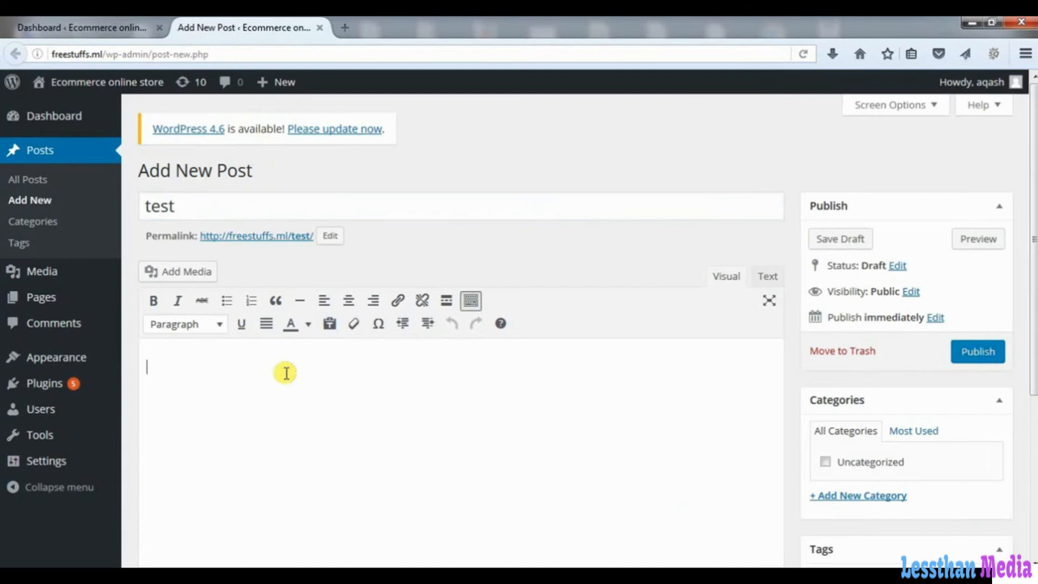
text(WordPress started in 2003 with a single bit of code to enhance the typography of everyday writing and with fewer users than you can count on your fingers and toes. Since then it has grown to be the largest self-hosted blogging tool in the world, used on millions of sites and seen by tens of millions of people every day.)
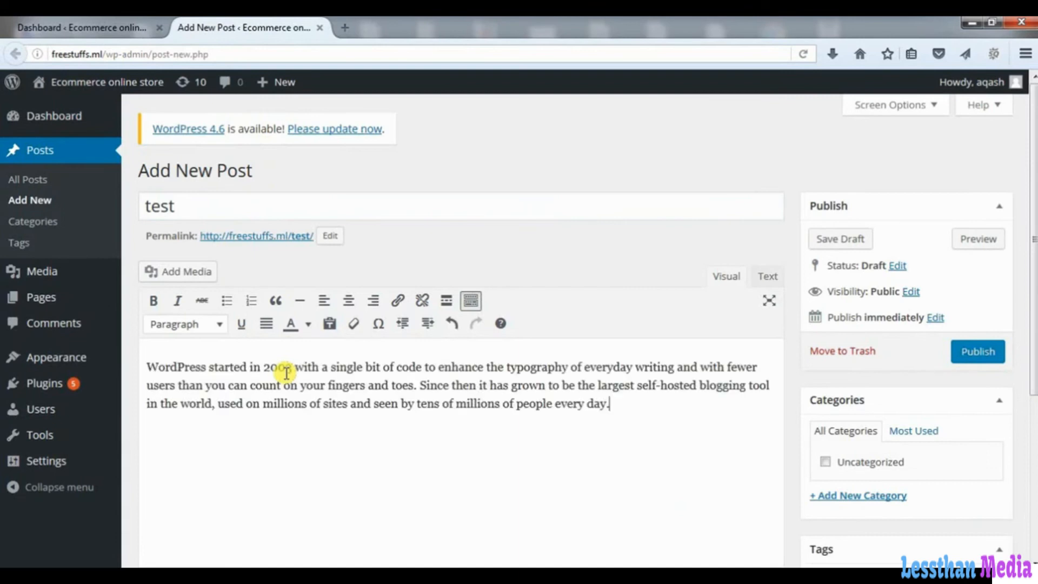
key(ctrl+v)
key(ctrl+v)
key(ctrl+v)
key(ctrl+v)
key(ctrl+v)
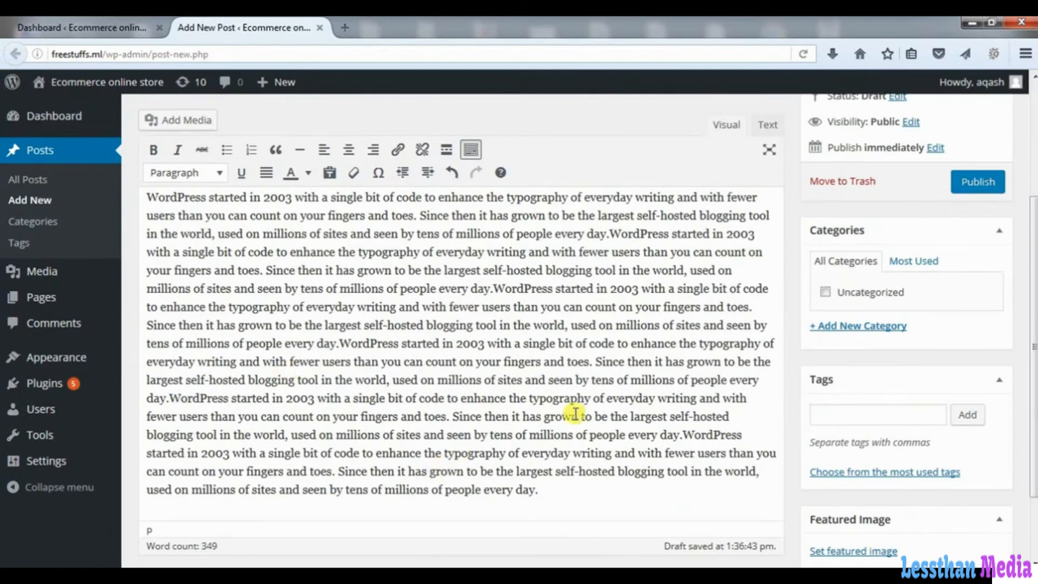
- Create the new category 'example' and assign the post to it
click(867, 326)
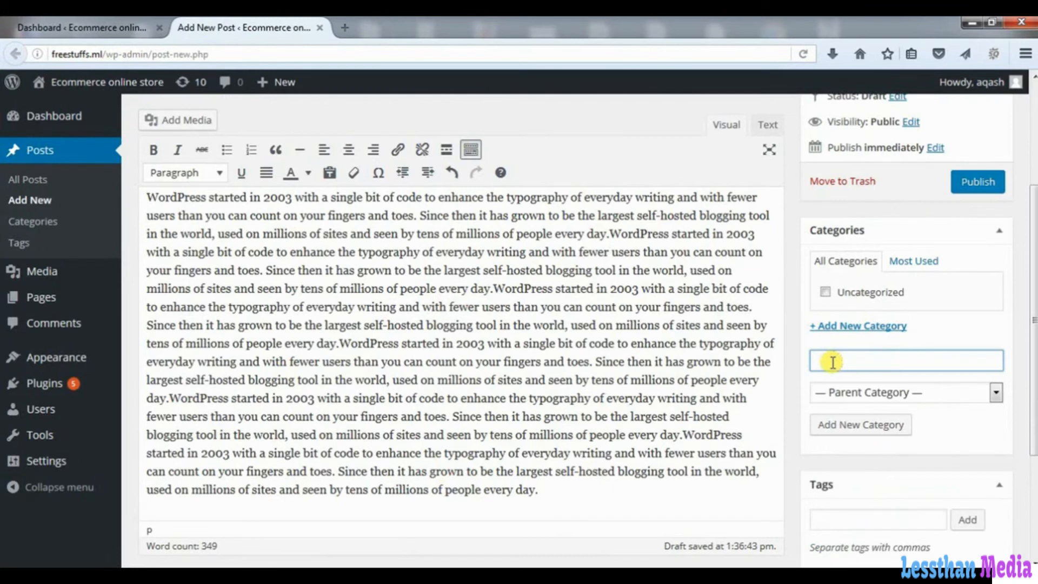
text(example)
click(838, 426)
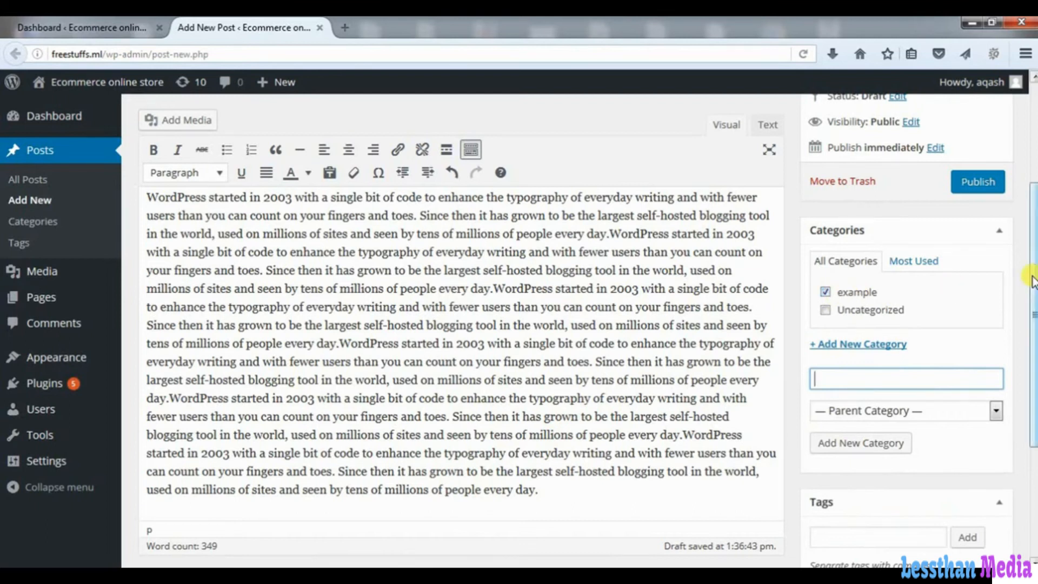
drag(1033, 278, 1033, 462)
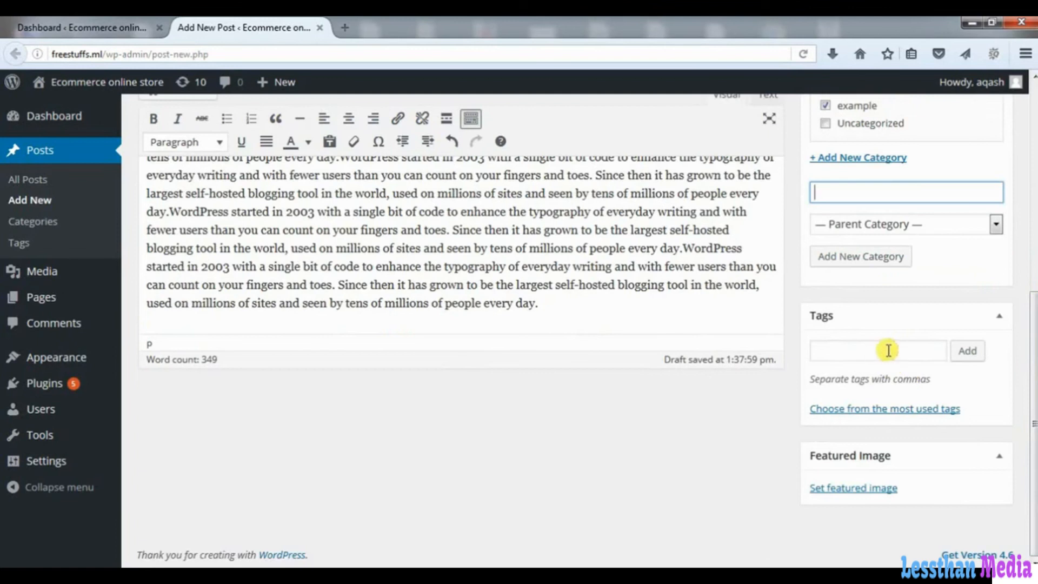
- Set the white smartphone photo from the Media Library as the featured image, then close the editor
click(852, 489)
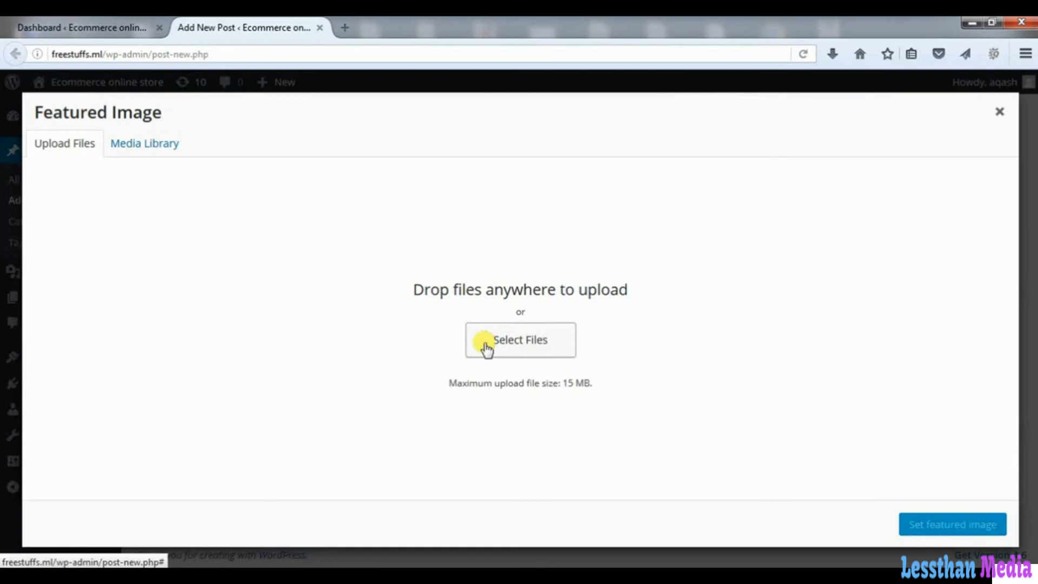
click(156, 151)
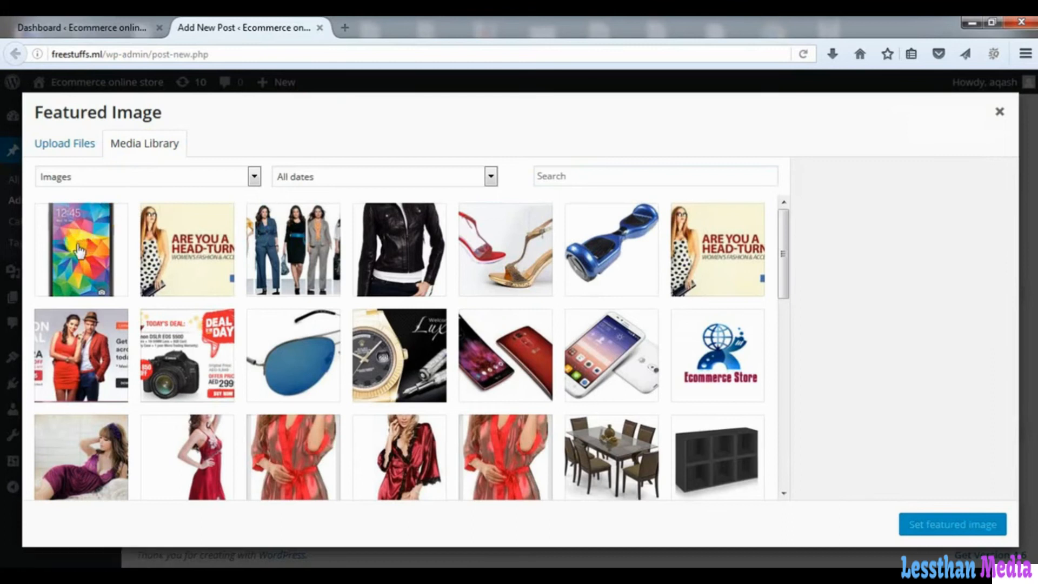
click(372, 290)
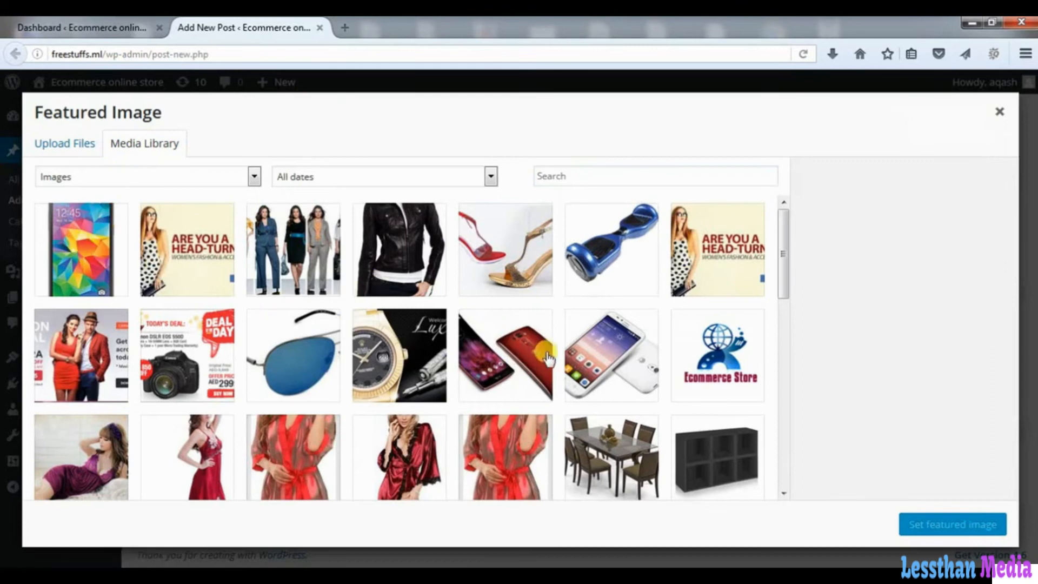
click(593, 363)
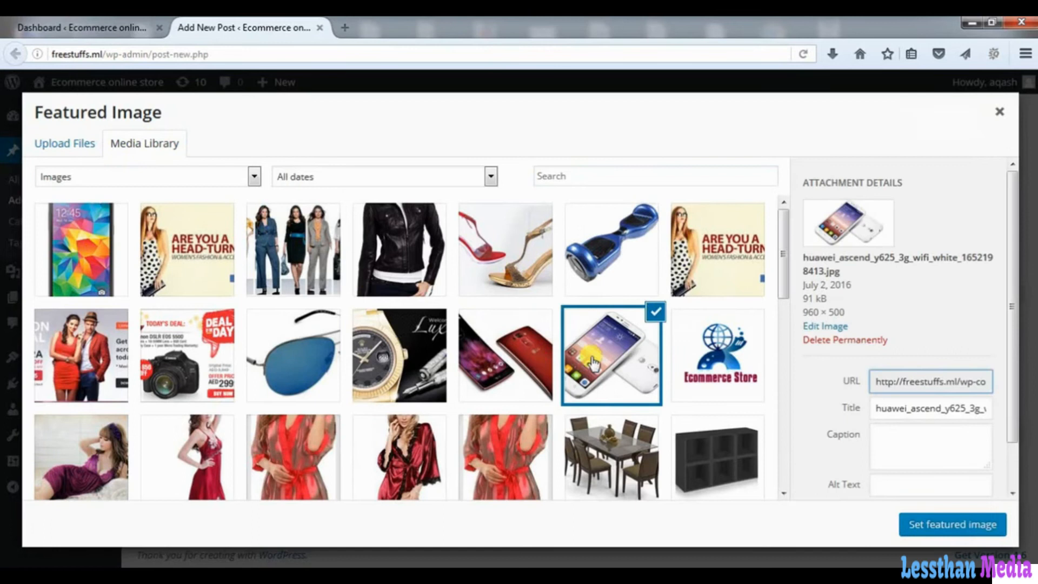
click(949, 524)
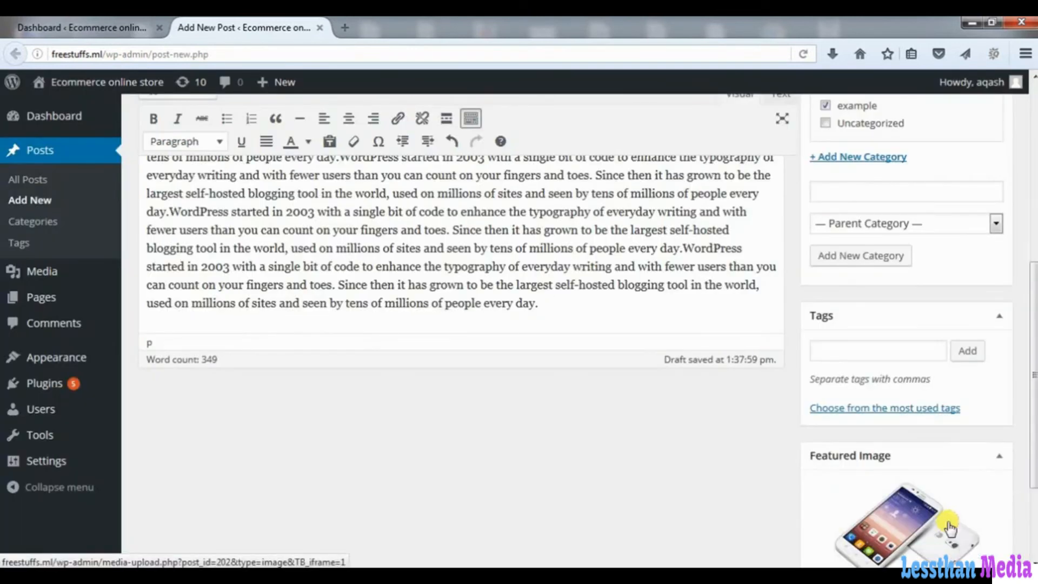
drag(1034, 473, 1014, 300)
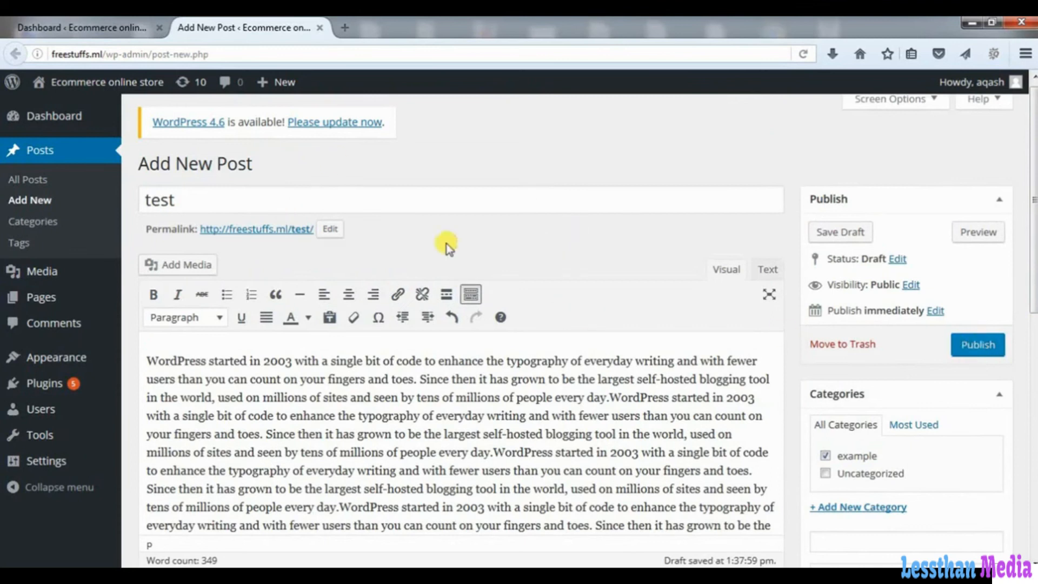
click(320, 27)
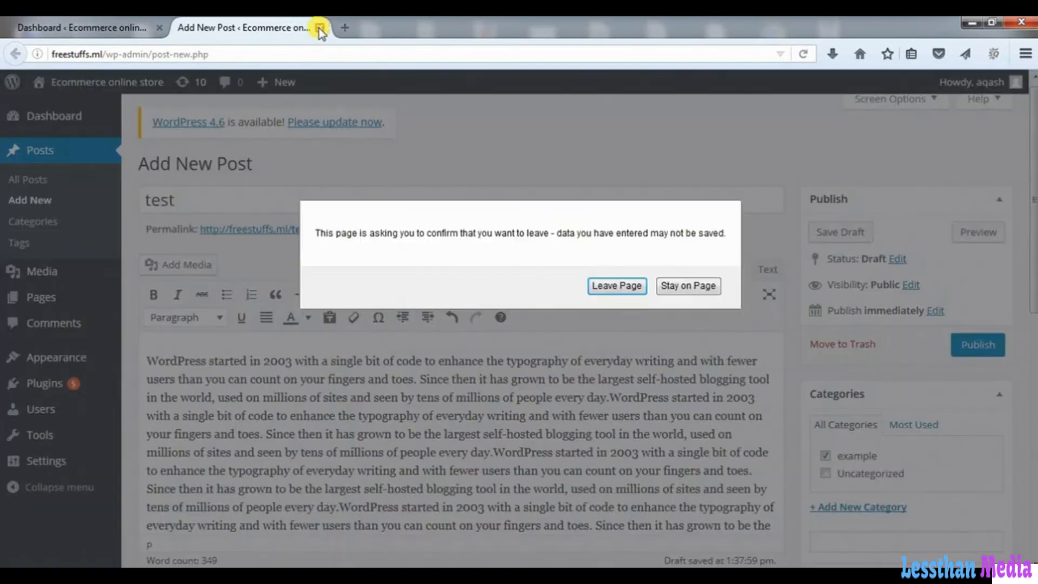
- Leave the unsaved post and open Pages › All Pages in a new tab
click(628, 286)
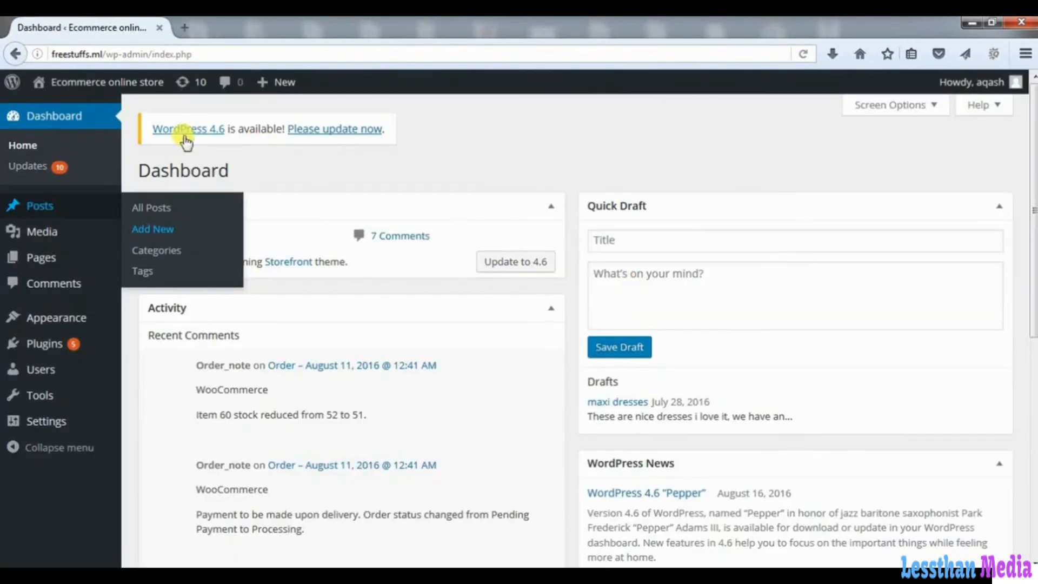
mouse_move(55, 238)
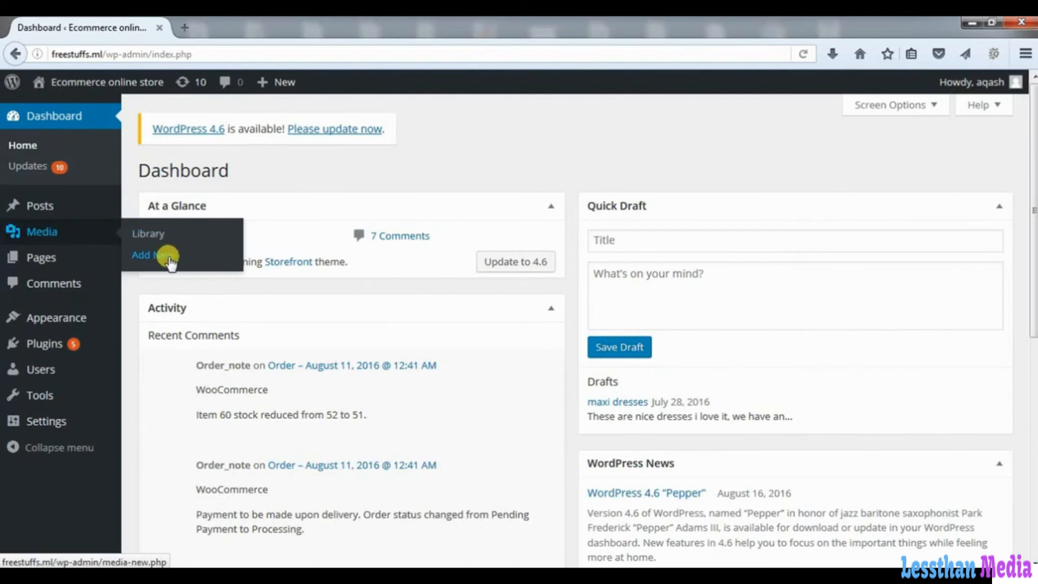
mouse_move(58, 260)
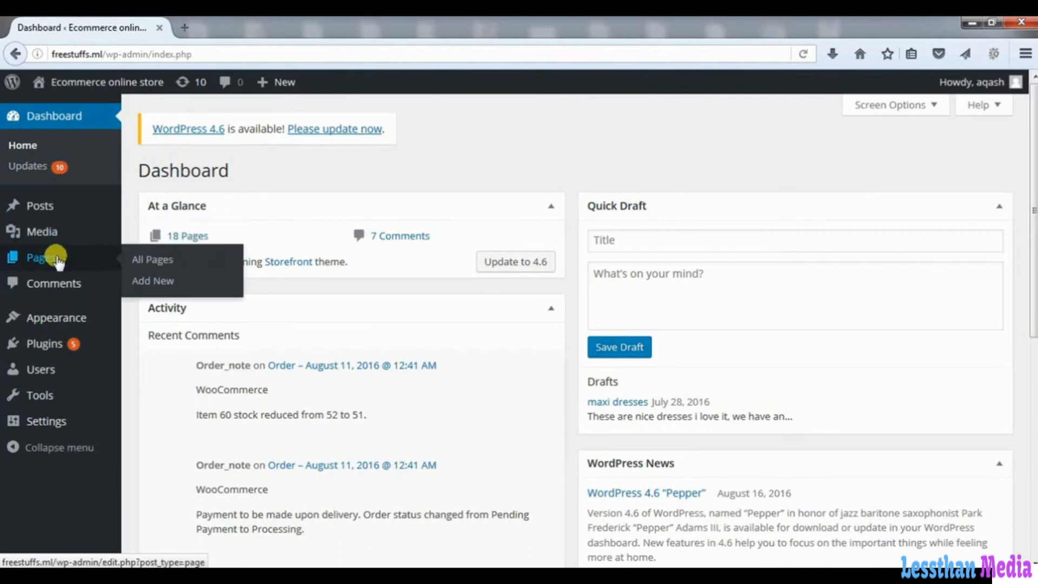
right_click(155, 263)
click(192, 272)
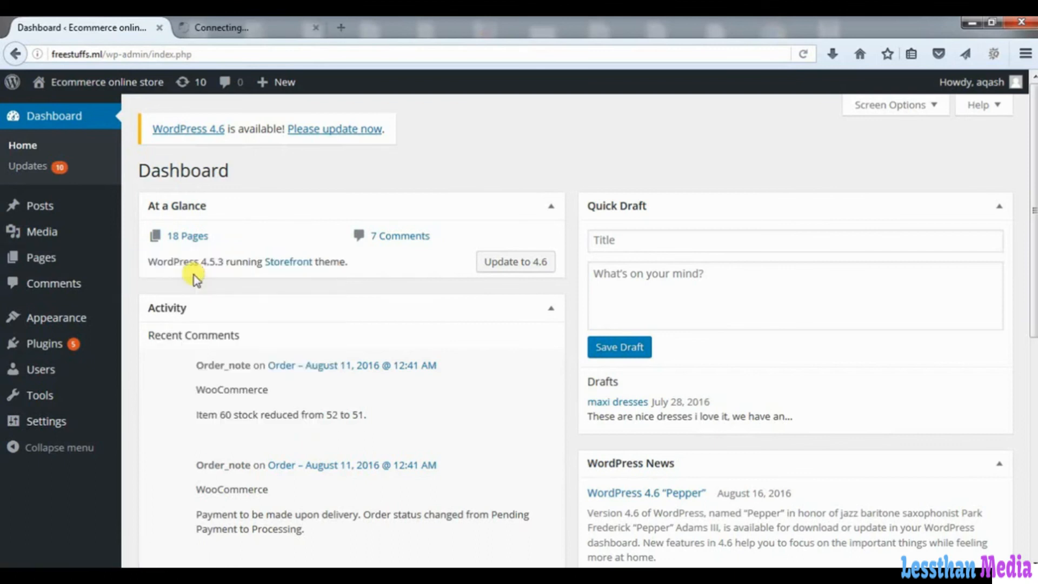
- Look through the Pages list of 18 published pages, then close that tab
click(225, 28)
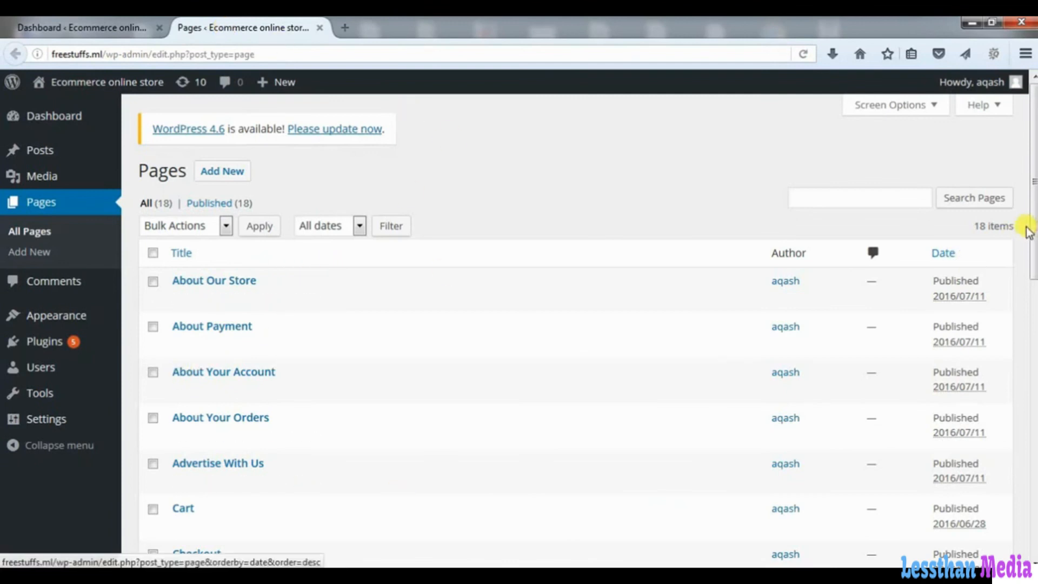
drag(1033, 221, 1033, 527)
scroll(588, 262, up, 20)
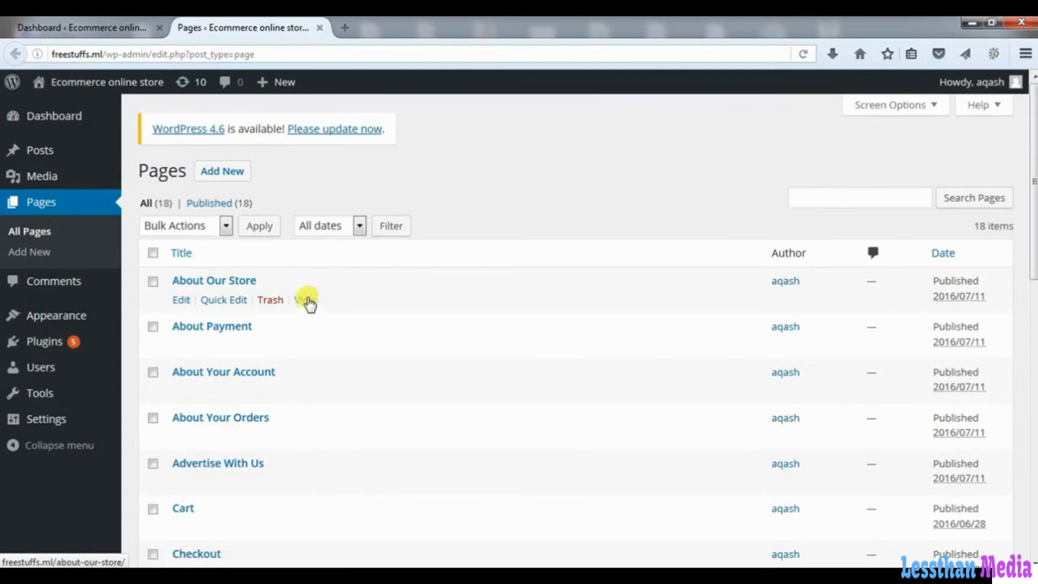
click(319, 28)
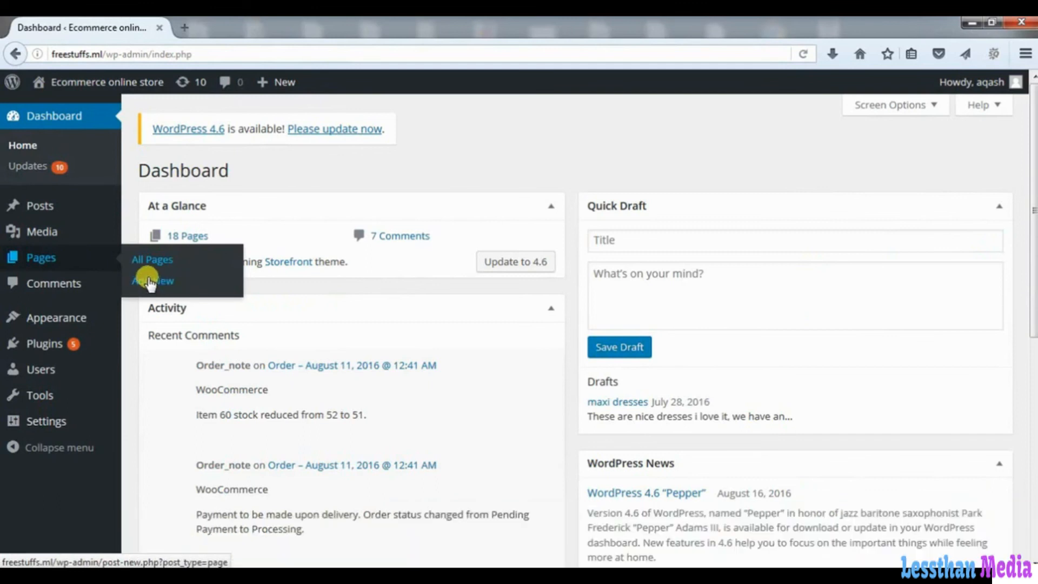
right_click(170, 279)
click(200, 290)
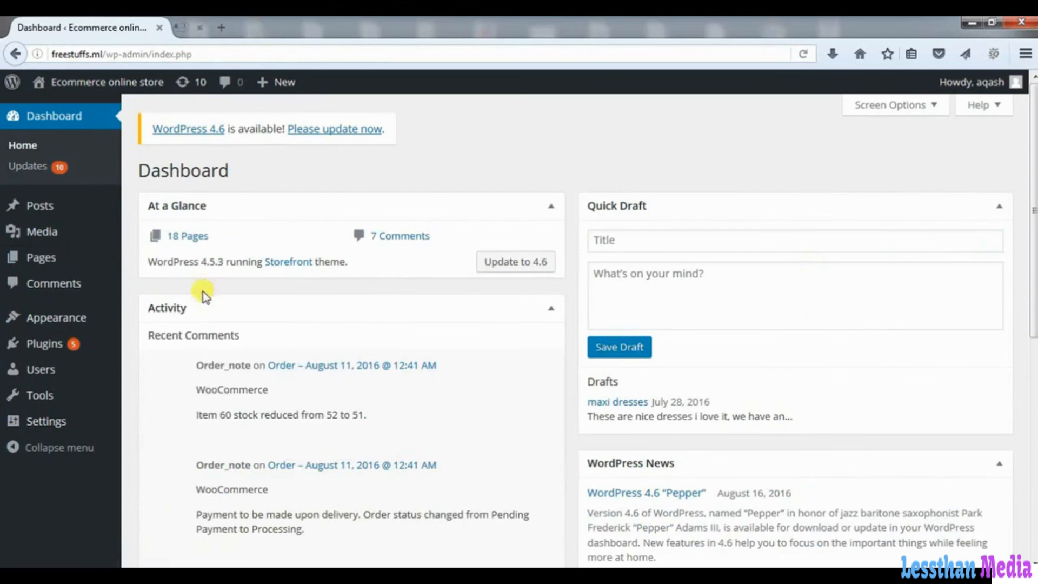
click(266, 29)
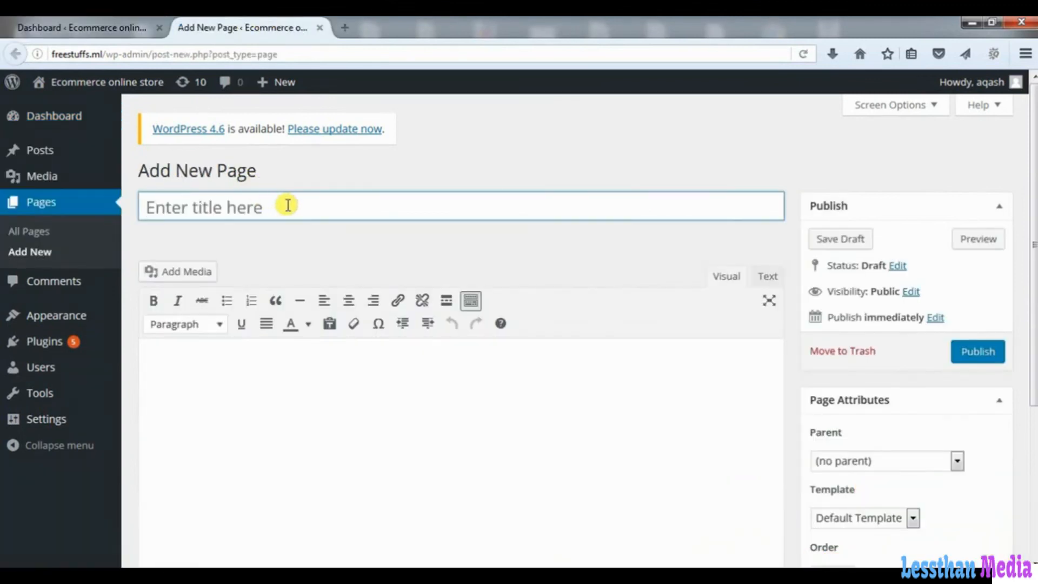
click(259, 427)
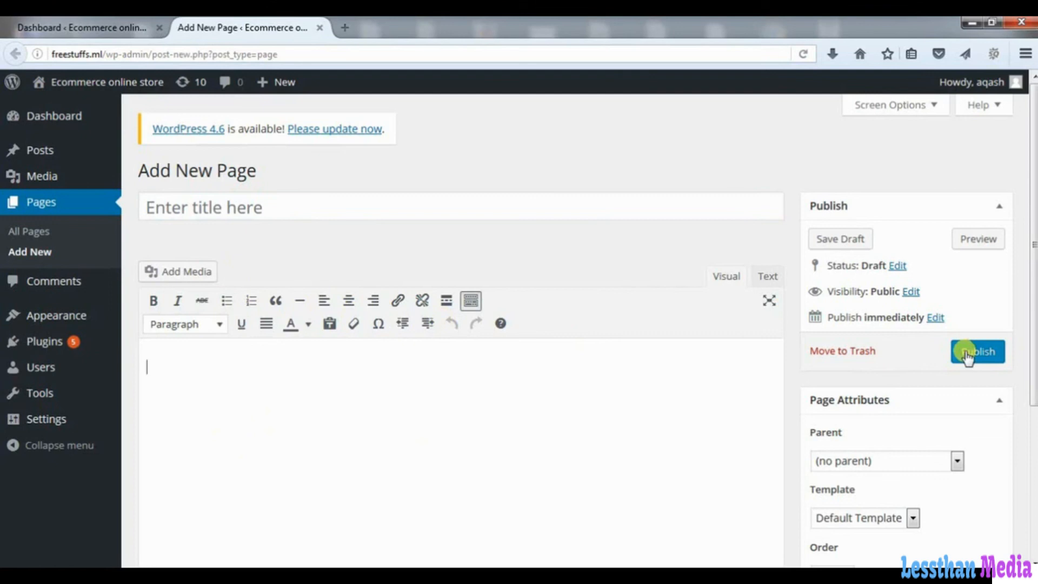
click(319, 28)
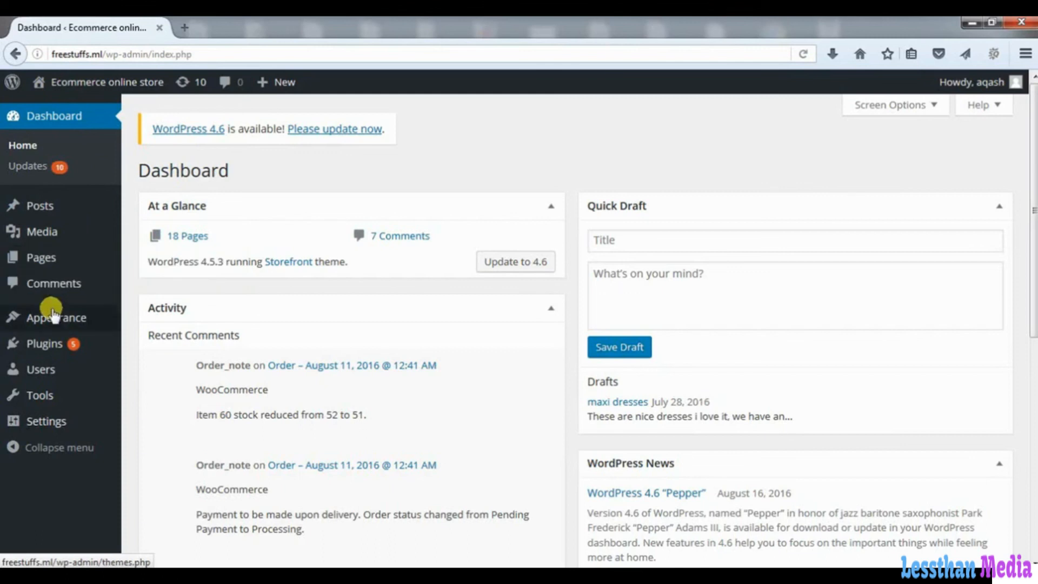
- Open Plugins › Add New in a new browser tab from the sidebar
mouse_move(57, 323)
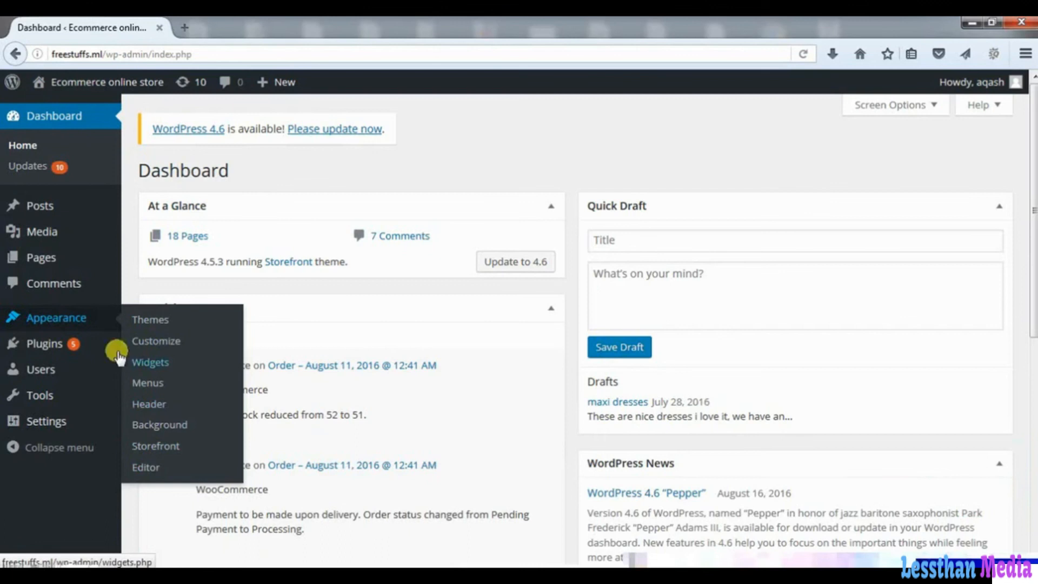
mouse_move(48, 347)
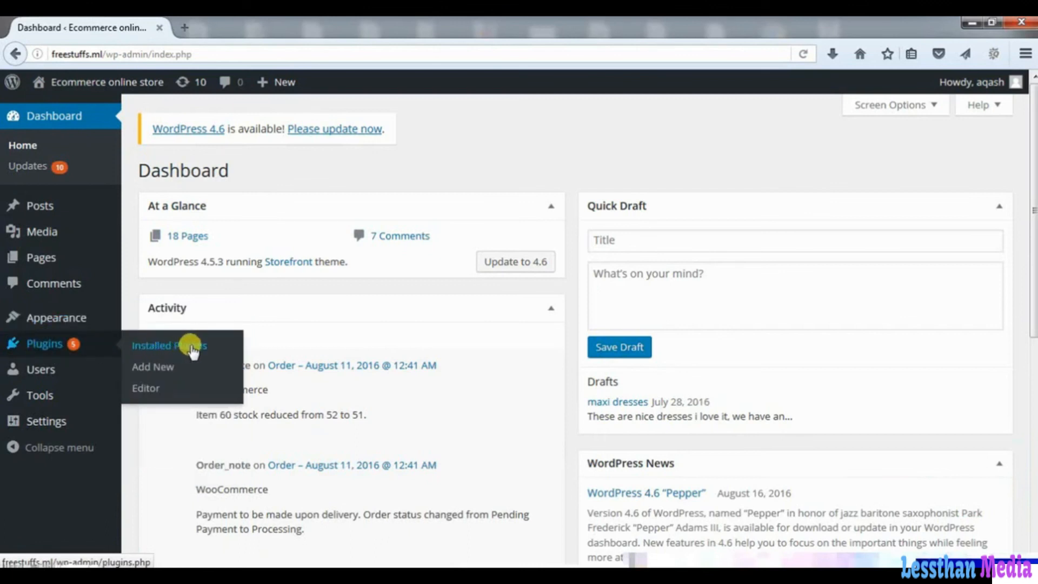
right_click(158, 369)
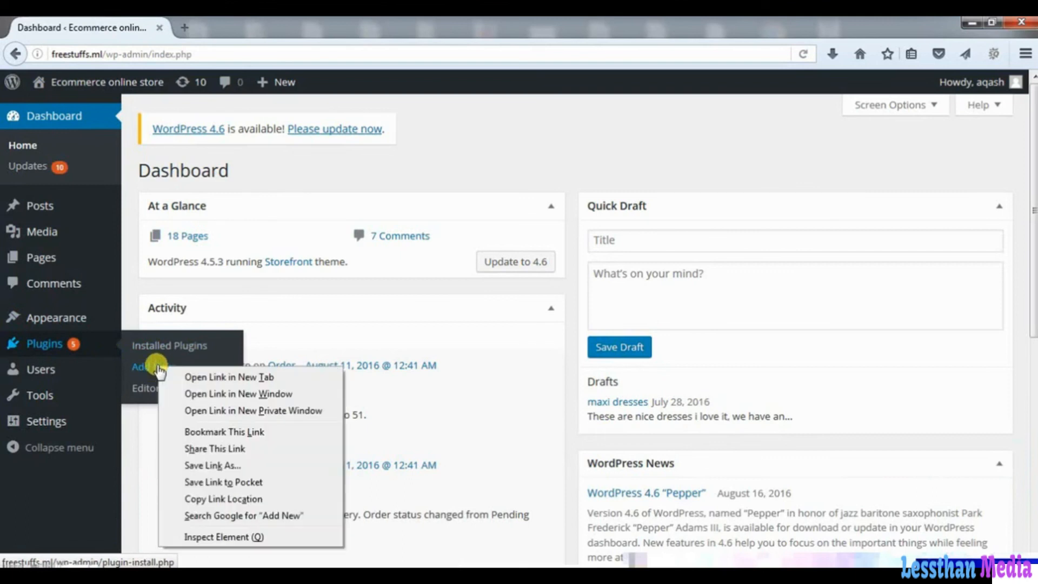
click(202, 379)
- Browse the Add Plugins tab featuring BuddyPress and Jetpack, try its search box, then close it
click(229, 27)
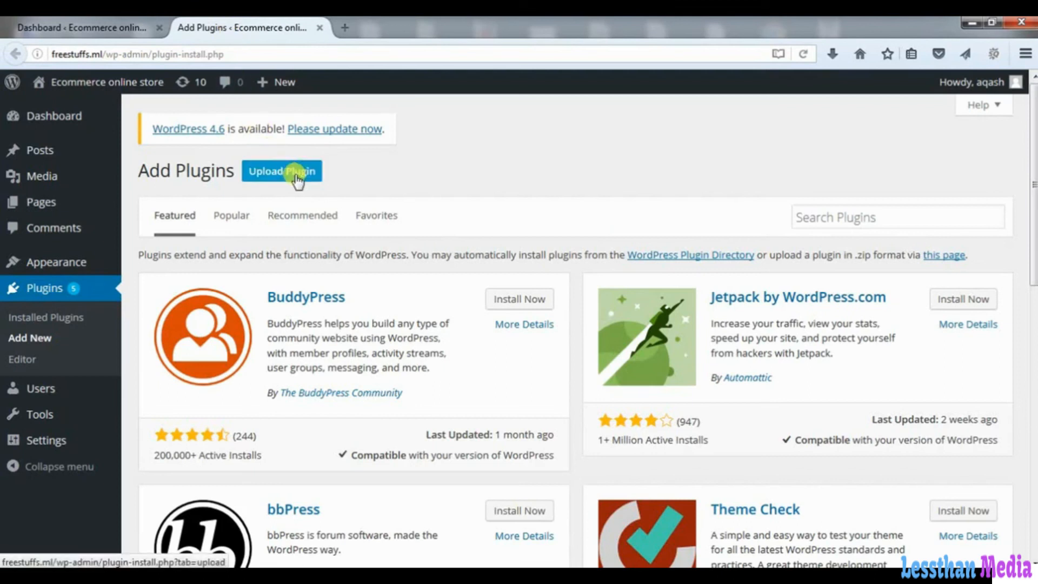
click(822, 219)
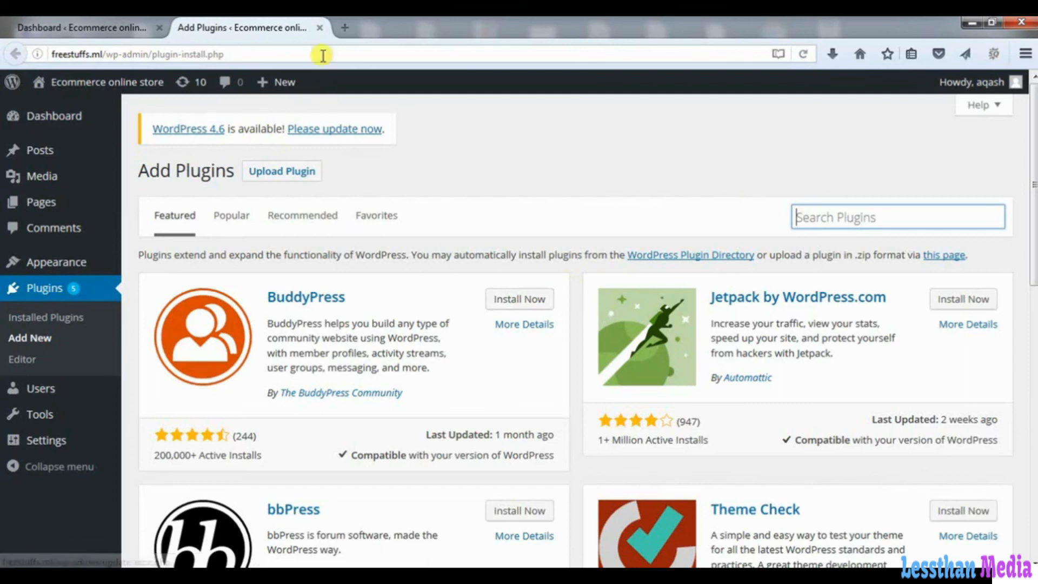
click(320, 27)
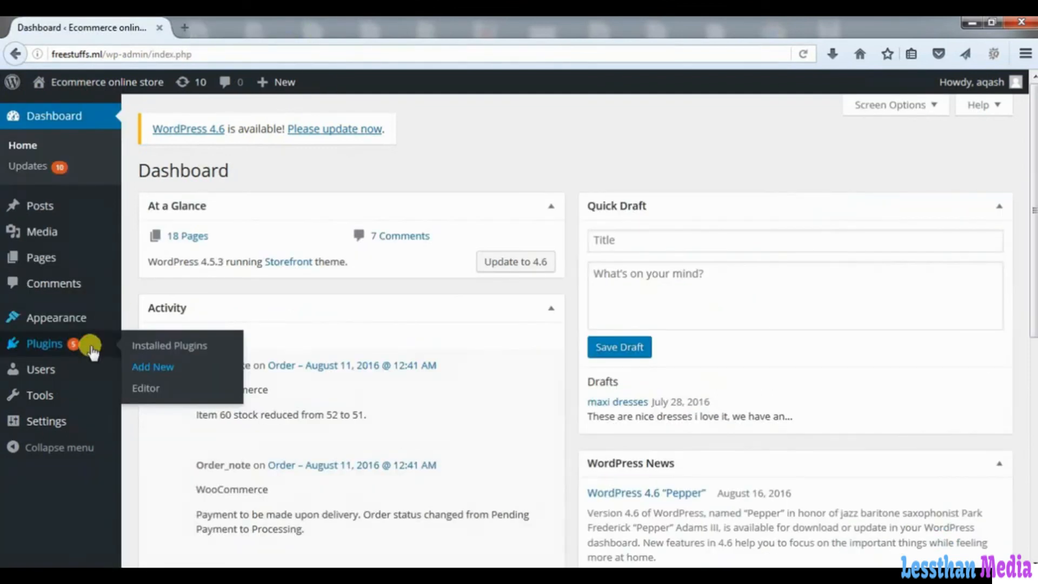
- Open Settings > General in a new browser tab from the admin sidebar menu
mouse_move(49, 372)
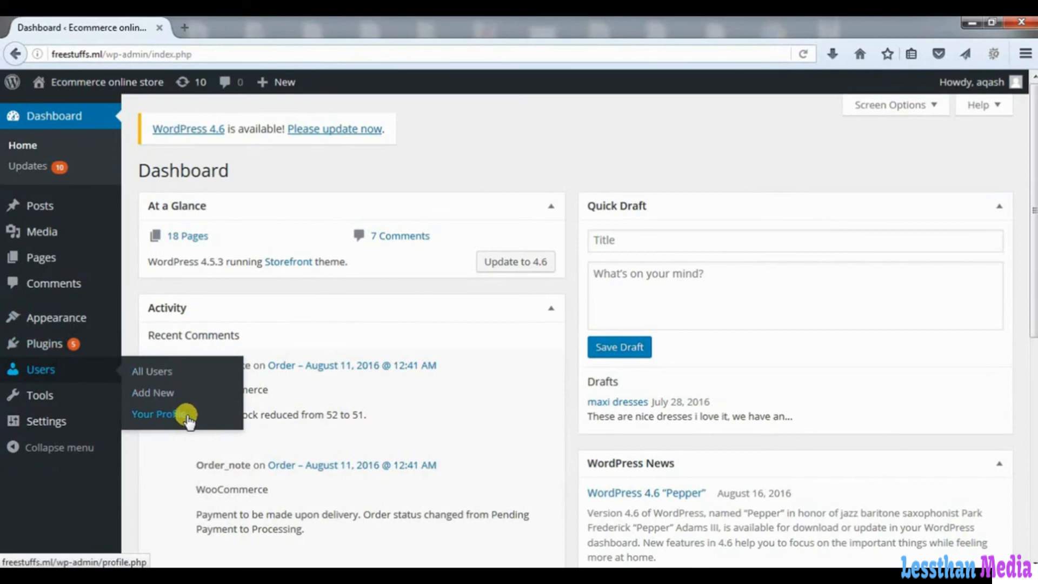
mouse_move(63, 397)
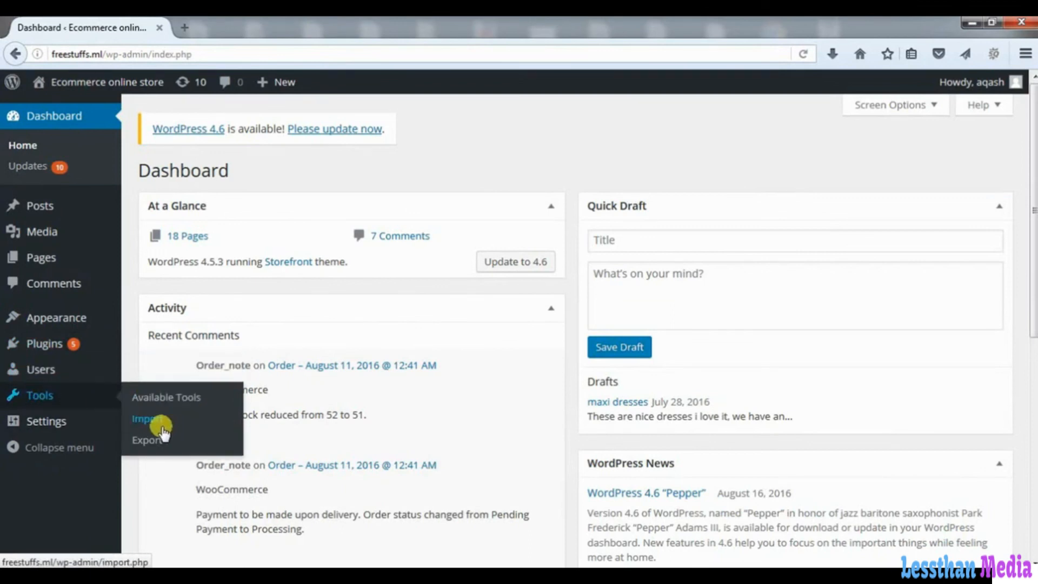
mouse_move(73, 421)
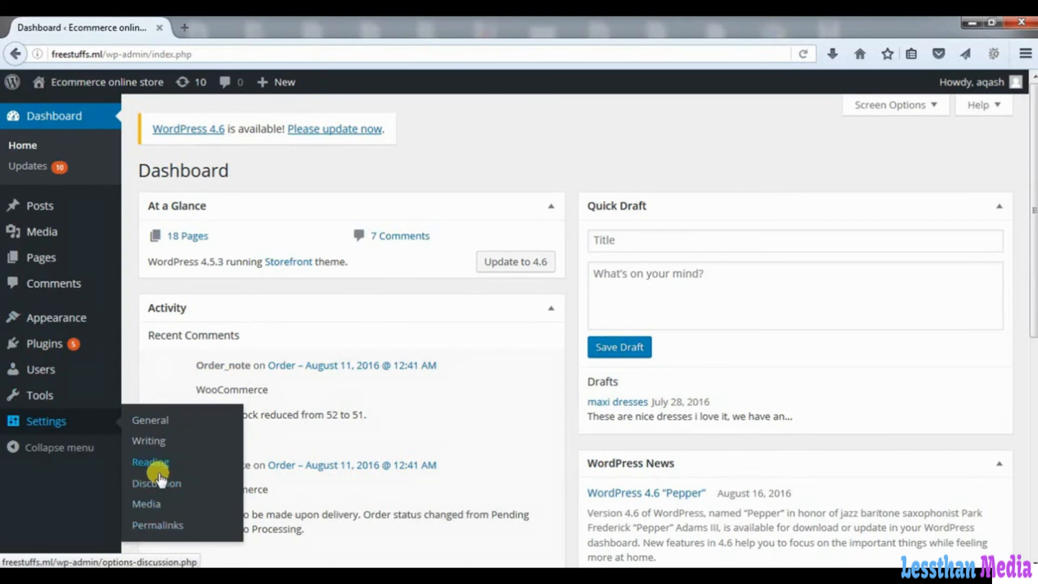
right_click(154, 421)
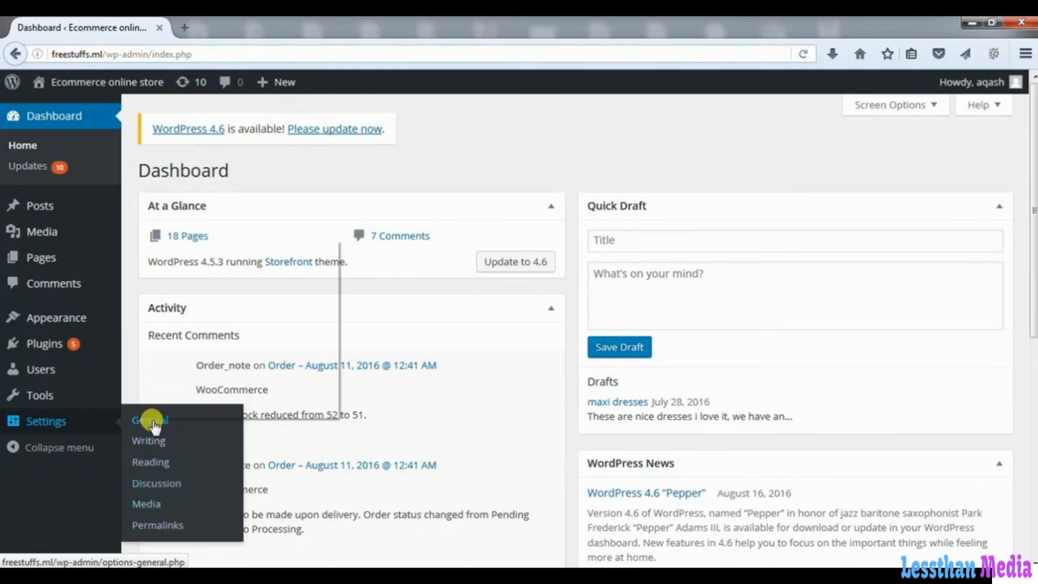
click(213, 248)
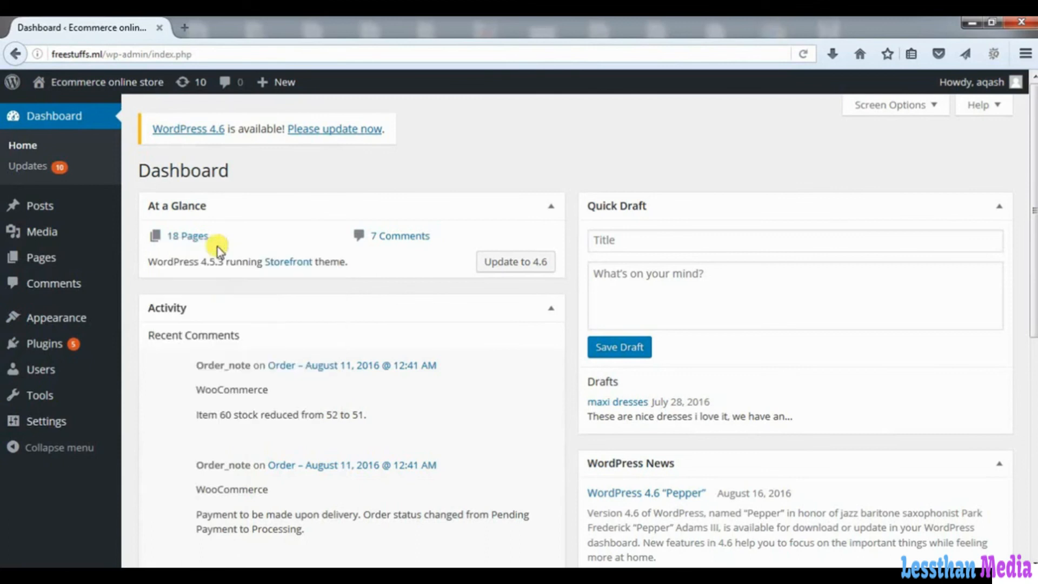
- Review General Settings: highlight the Site Title, Tagline and admin e-mail, then scroll to Save Changes
click(232, 27)
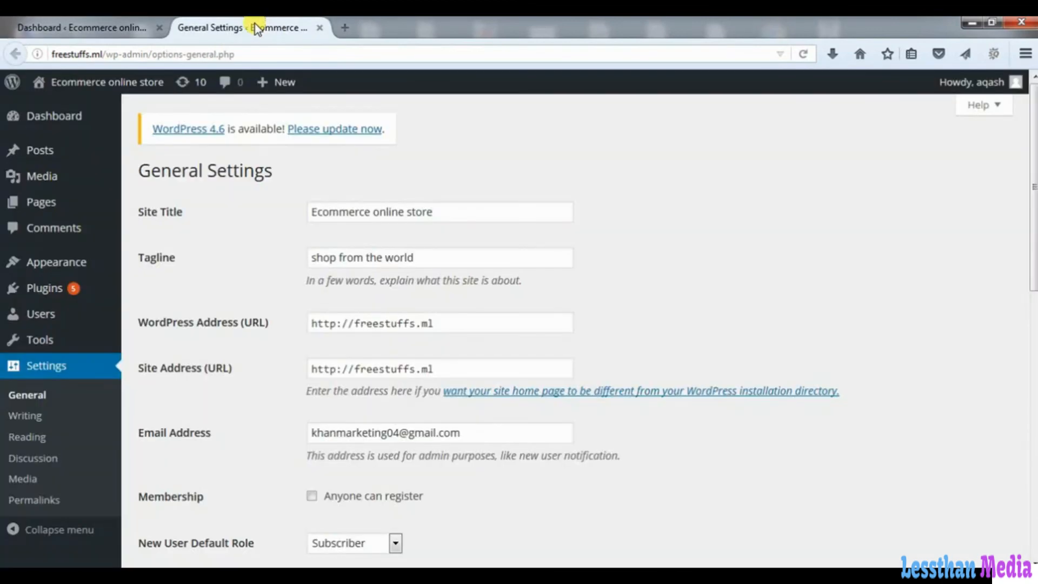
click(425, 212)
drag(432, 211, 308, 211)
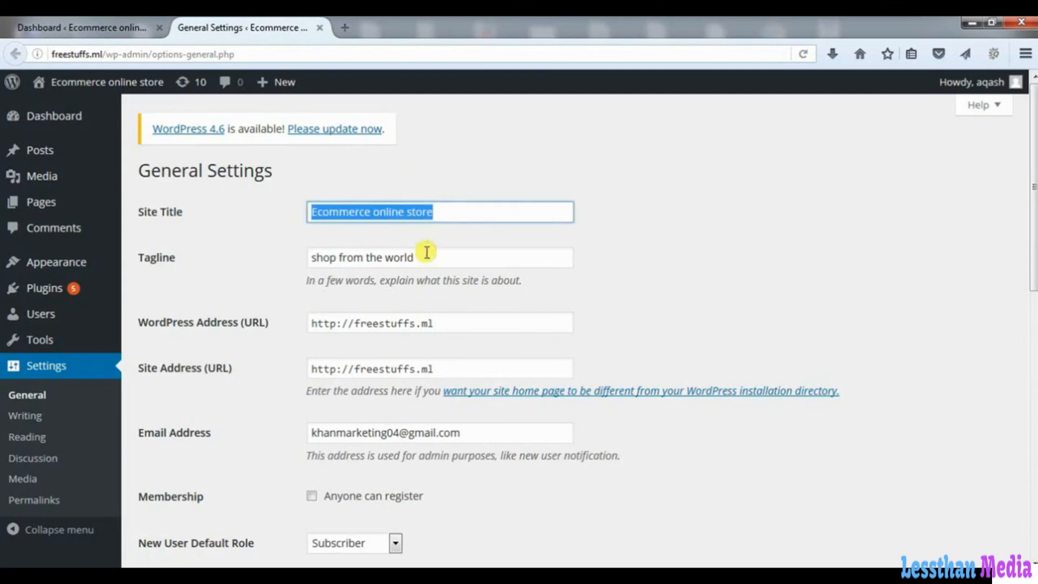
drag(424, 259, 287, 261)
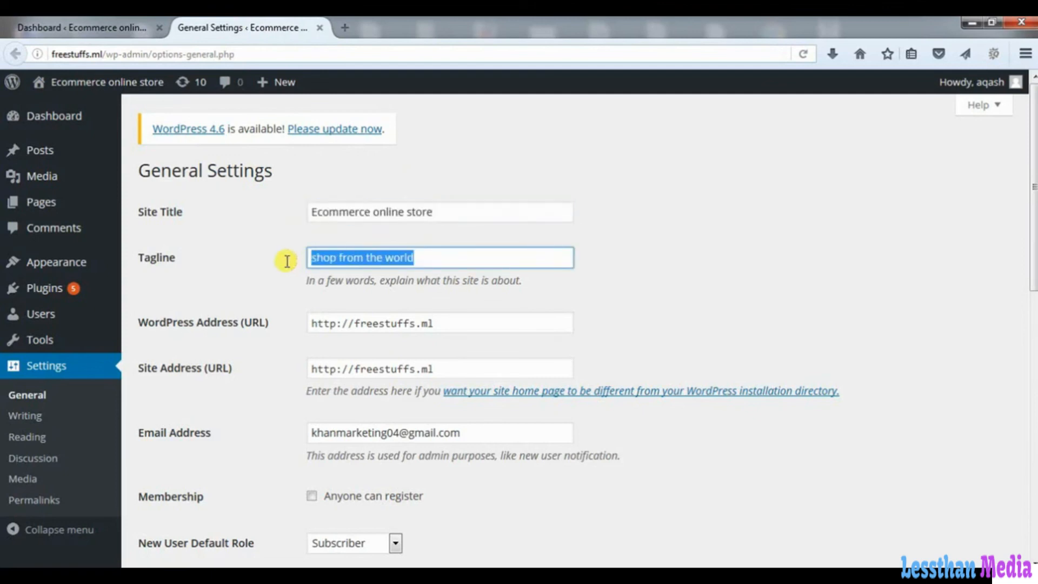
drag(476, 433, 263, 431)
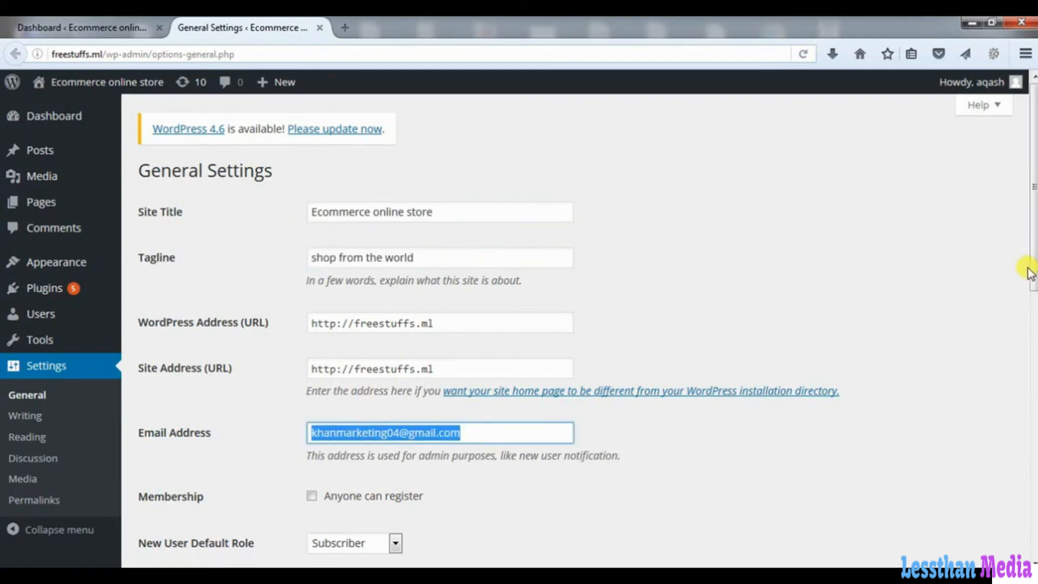
drag(1031, 273, 1033, 535)
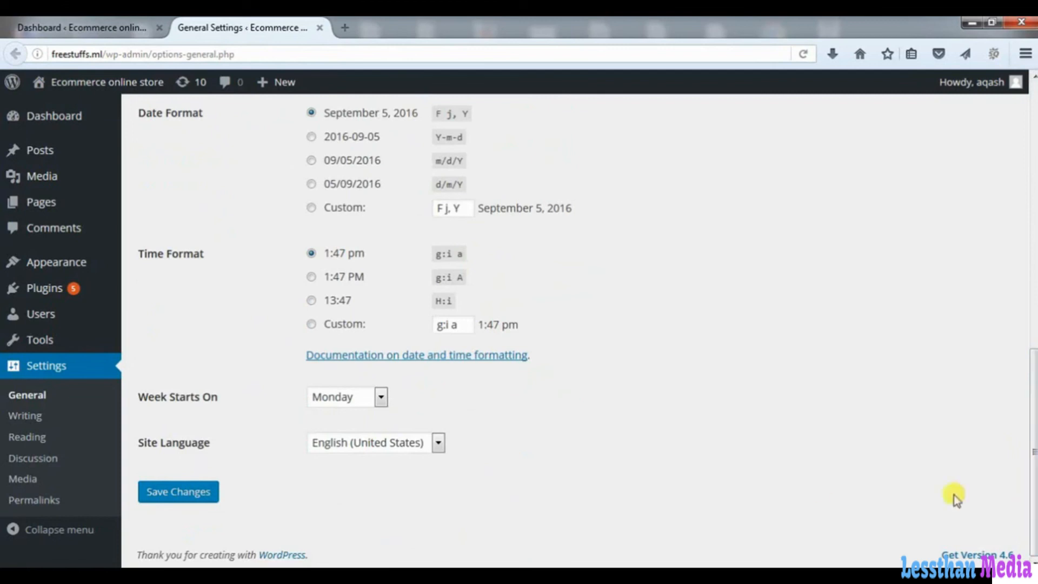